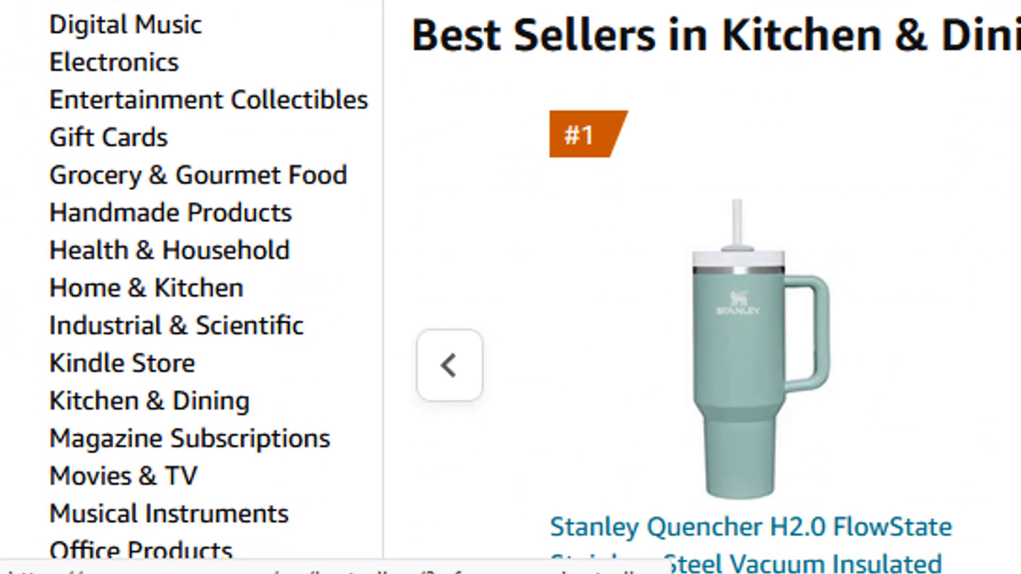
# Choose Kindle Store in the Best Sellers category list to show its Top 100 Paid list.
pyautogui.click(163, 367)
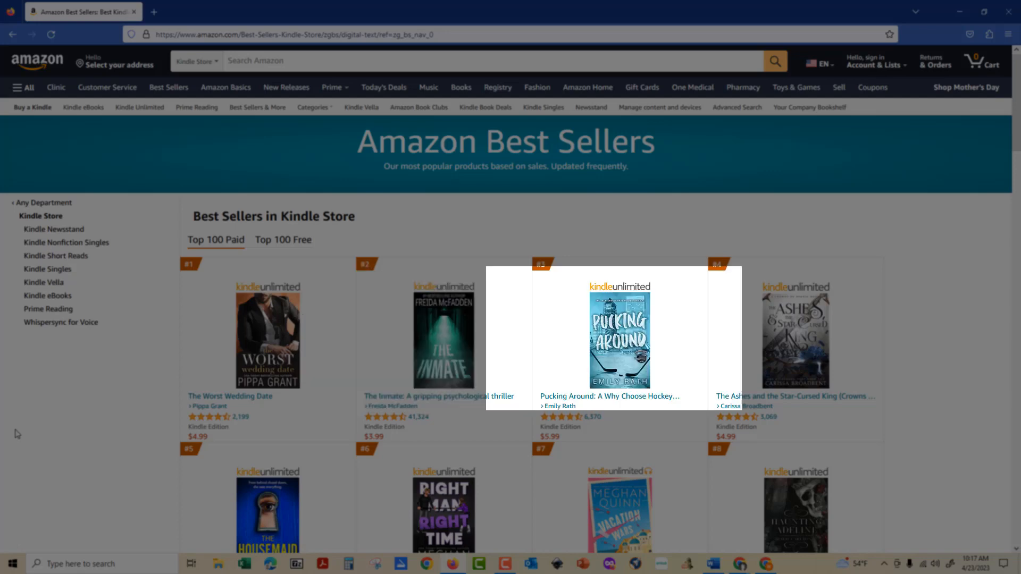
# Scroll the Kindle Store Top 100 Paid list down to about rank #28 and back up.
pyautogui.scroll(-3, 19, 431)
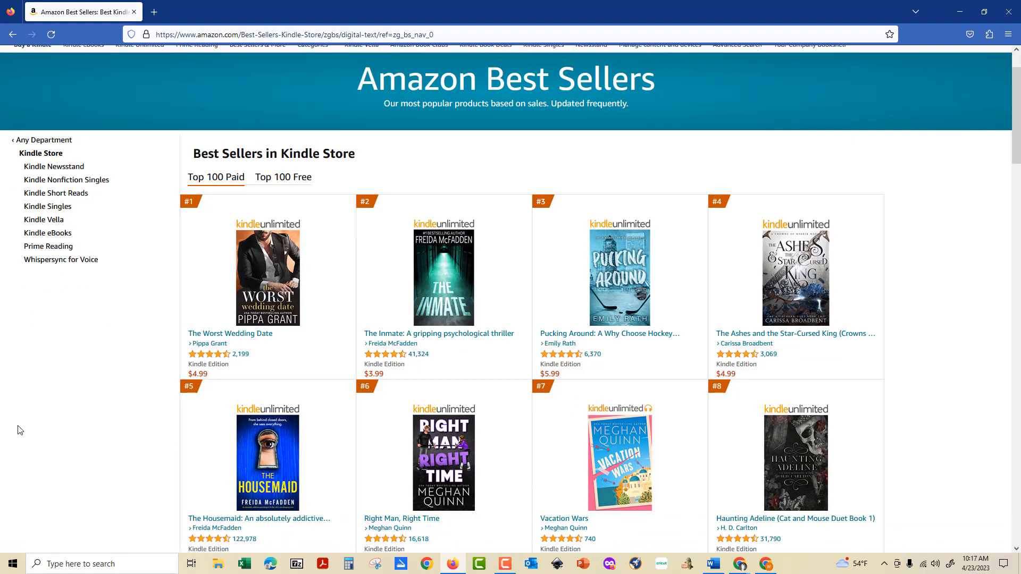
pyautogui.scroll(-5, 19, 431)
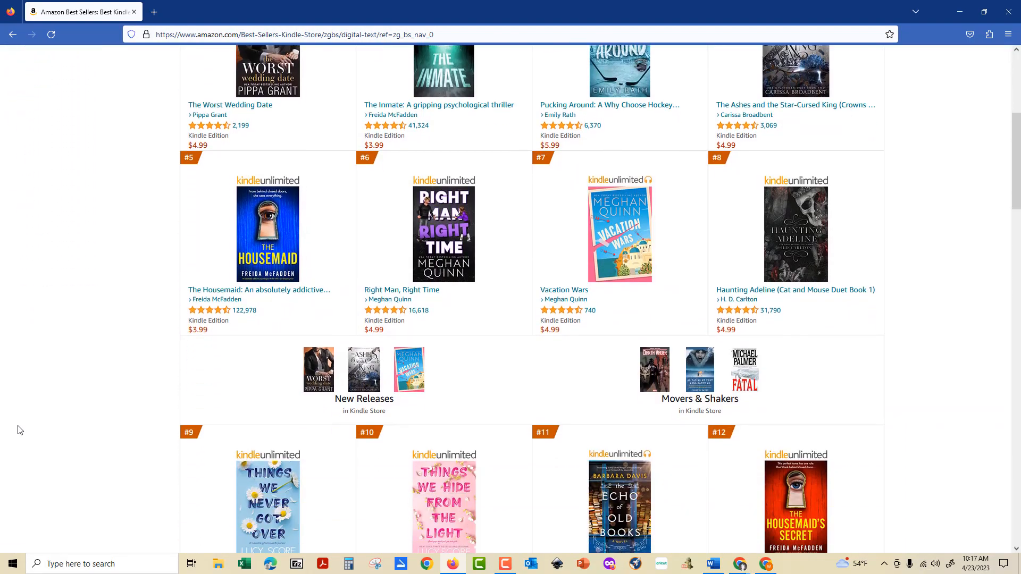
pyautogui.scroll(-2, 20, 431)
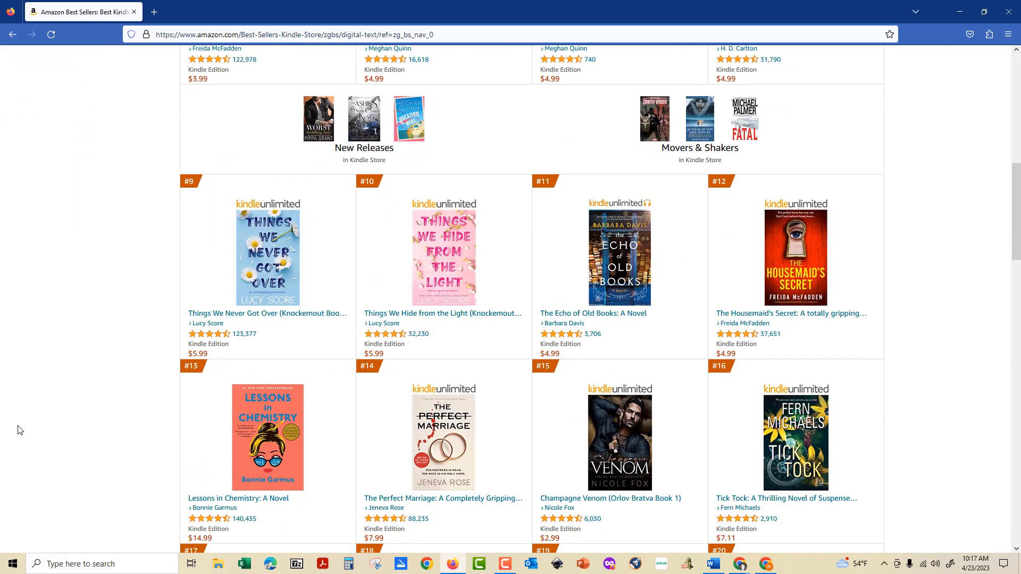
pyautogui.scroll(-4, 20, 430)
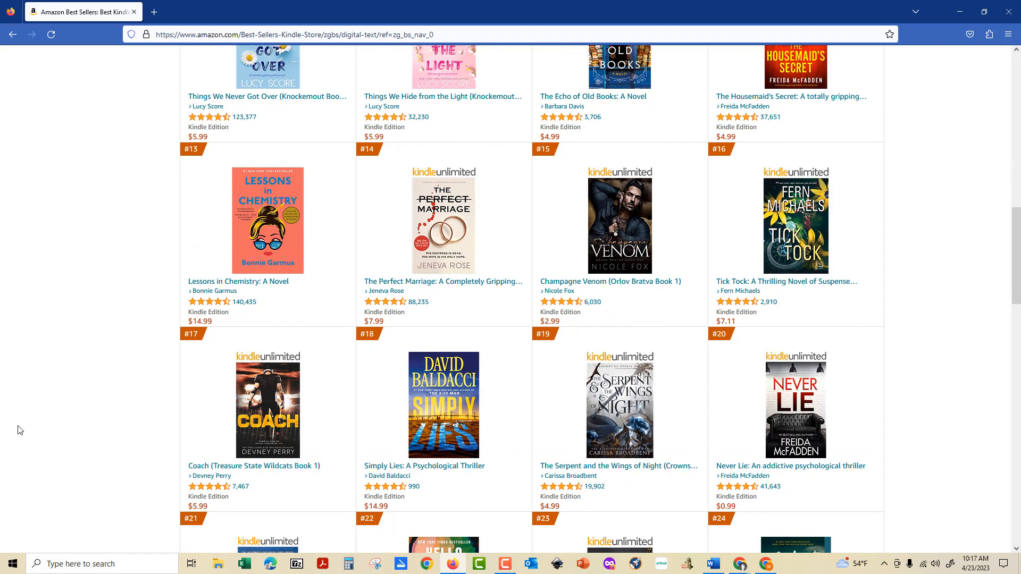
pyautogui.scroll(-4, 20, 430)
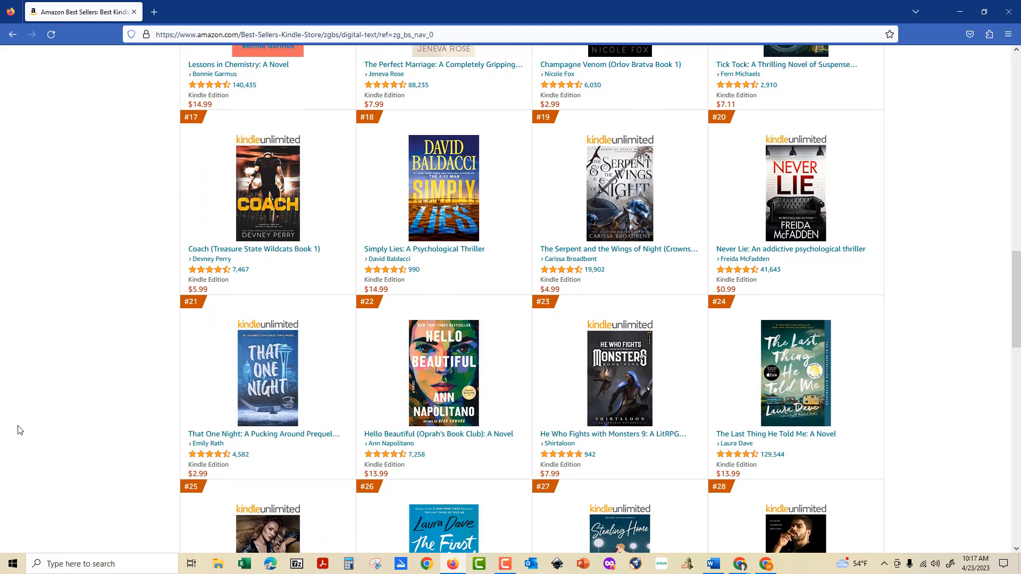
pyautogui.scroll(-4, 20, 431)
pyautogui.scroll(1, 20, 430)
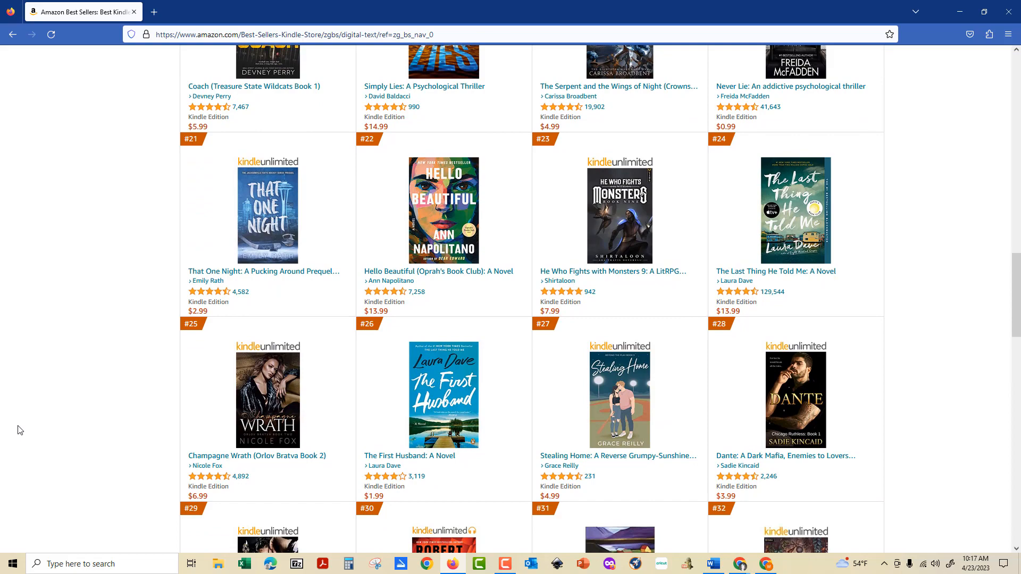
pyautogui.scroll(10, 18, 430)
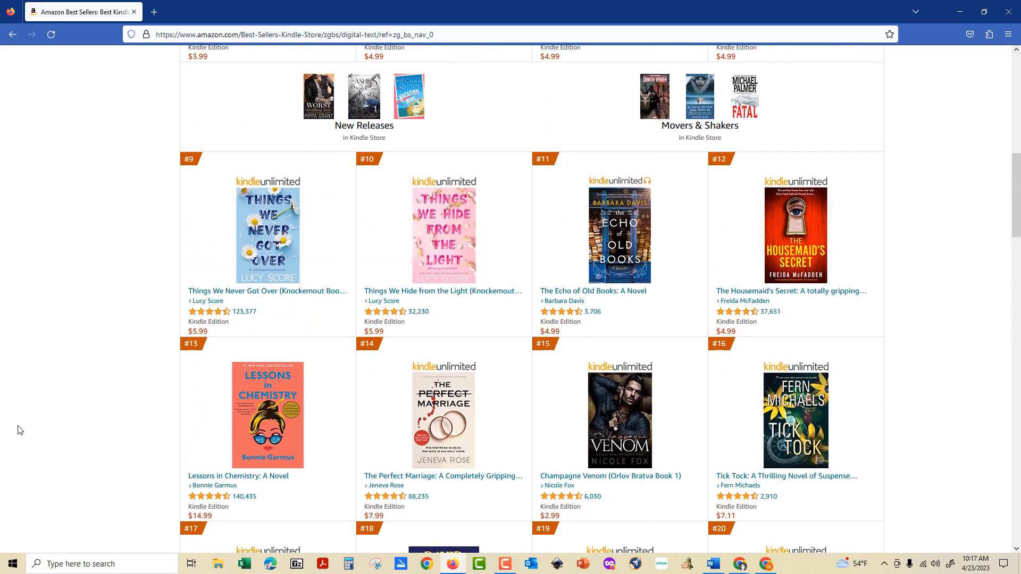
pyautogui.scroll(10, 17, 430)
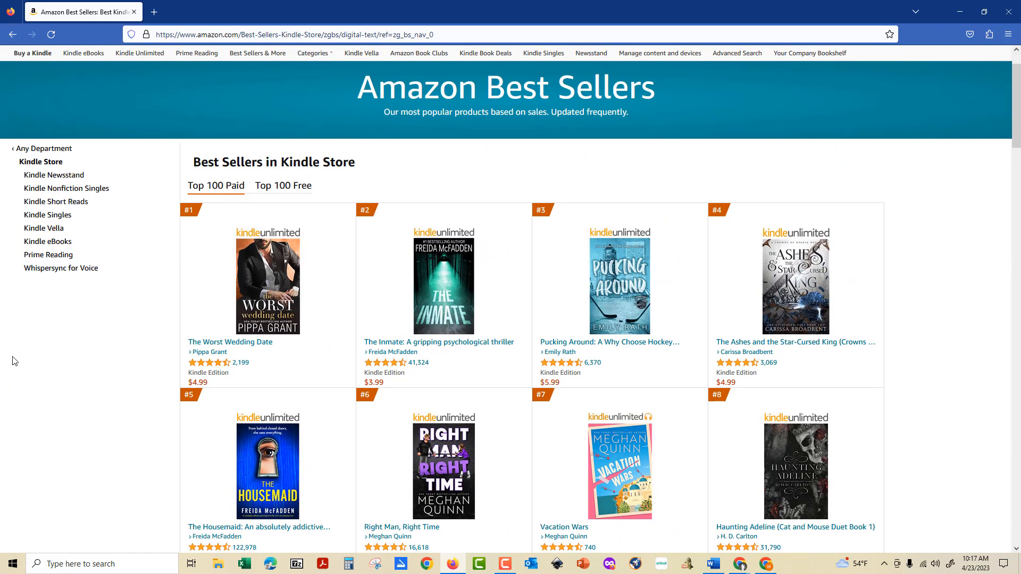
# Narrow the best sellers to Kindle eBooks, then Romance, and scroll through its top titles.
pyautogui.click(48, 242)
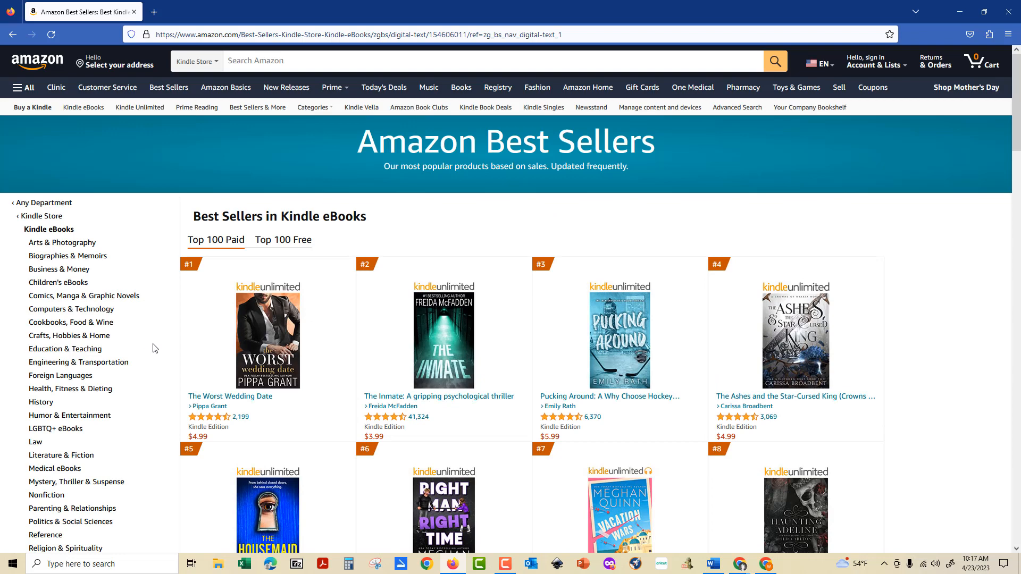
pyautogui.scroll(-2, 153, 349)
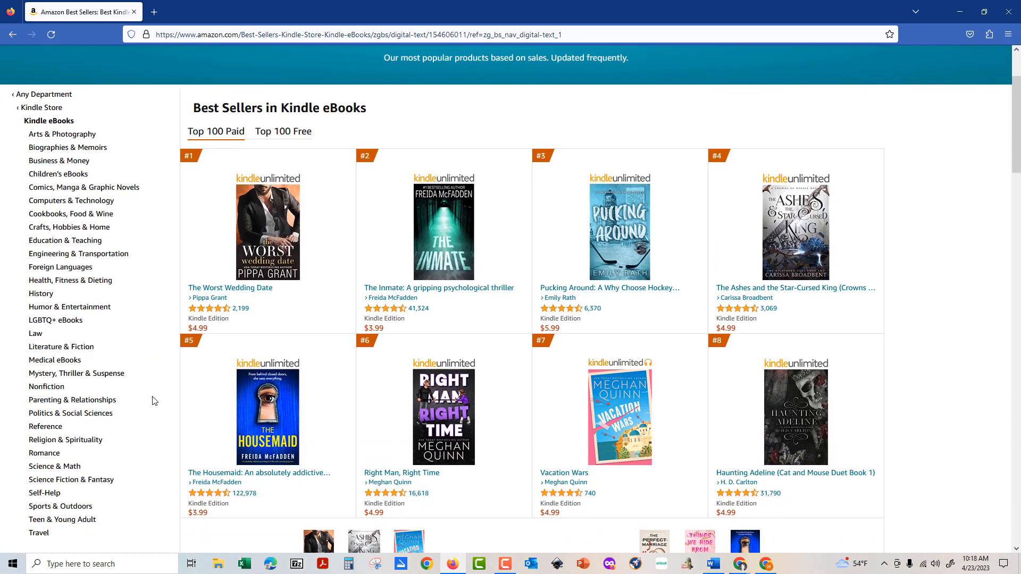
pyautogui.click(53, 453)
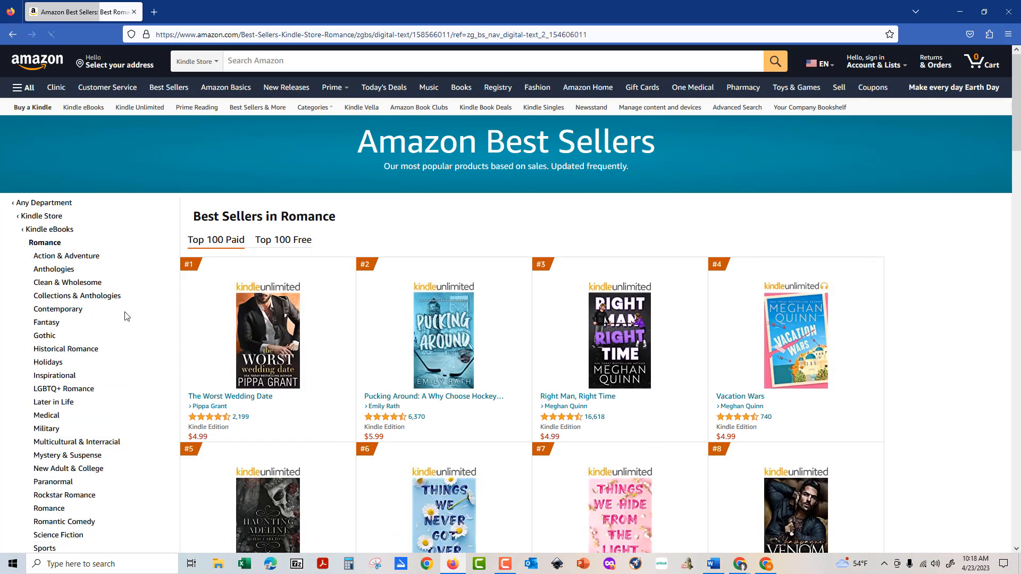
pyautogui.scroll(-2, 987, 290)
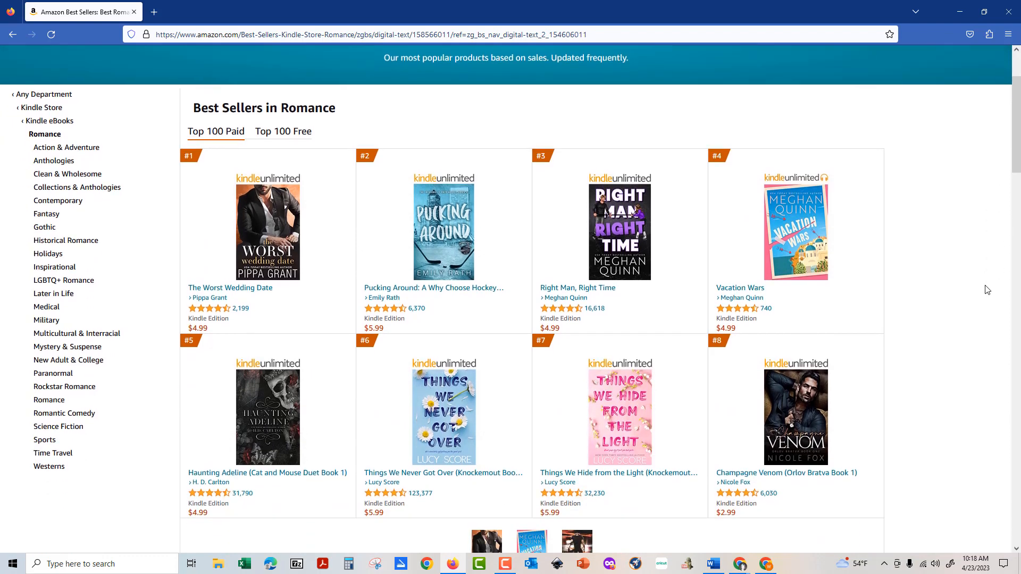
pyautogui.scroll(-4, 988, 290)
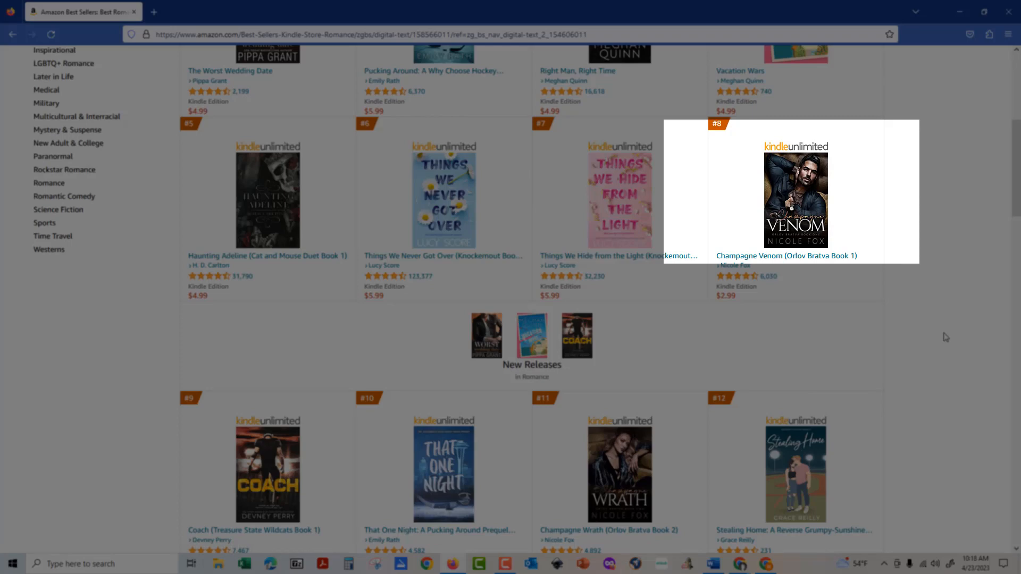
pyautogui.scroll(3, 945, 337)
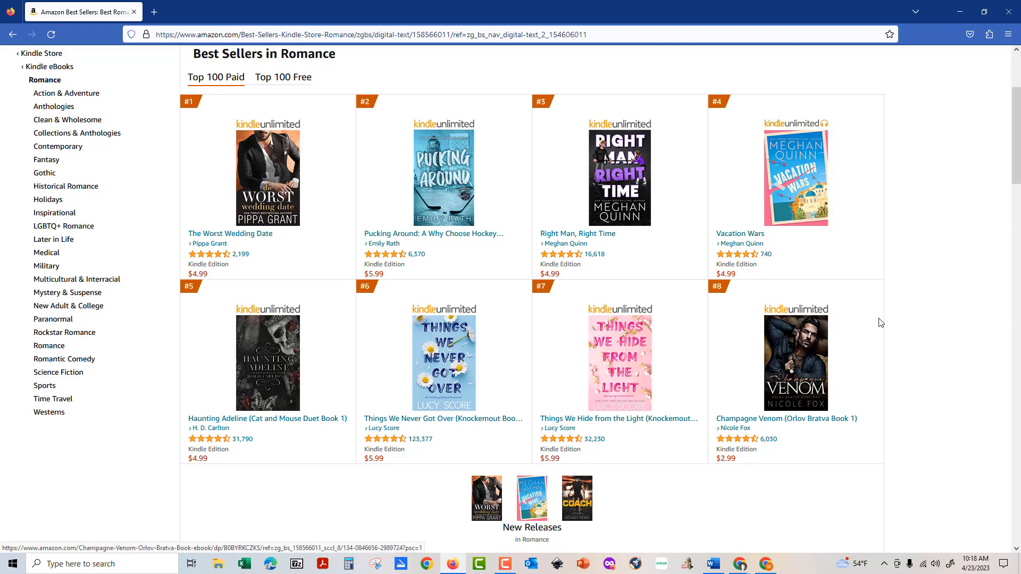
pyautogui.scroll(-4, 878, 322)
pyautogui.scroll(4, 881, 323)
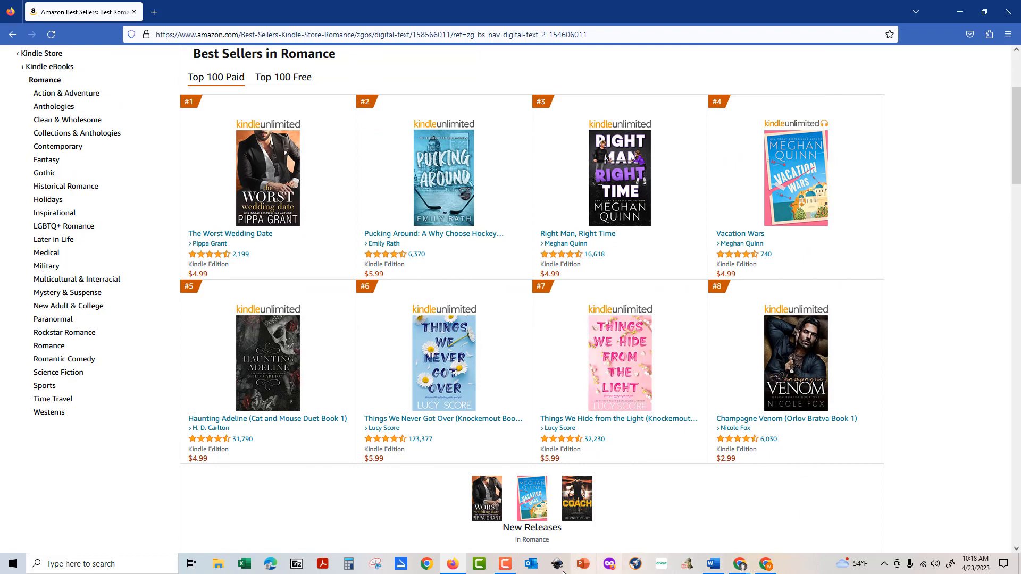
# In a new tab, go to Canva and sign in with the Google account's e-mail and password.
pyautogui.click(154, 11)
pyautogui.write('canva.com/')
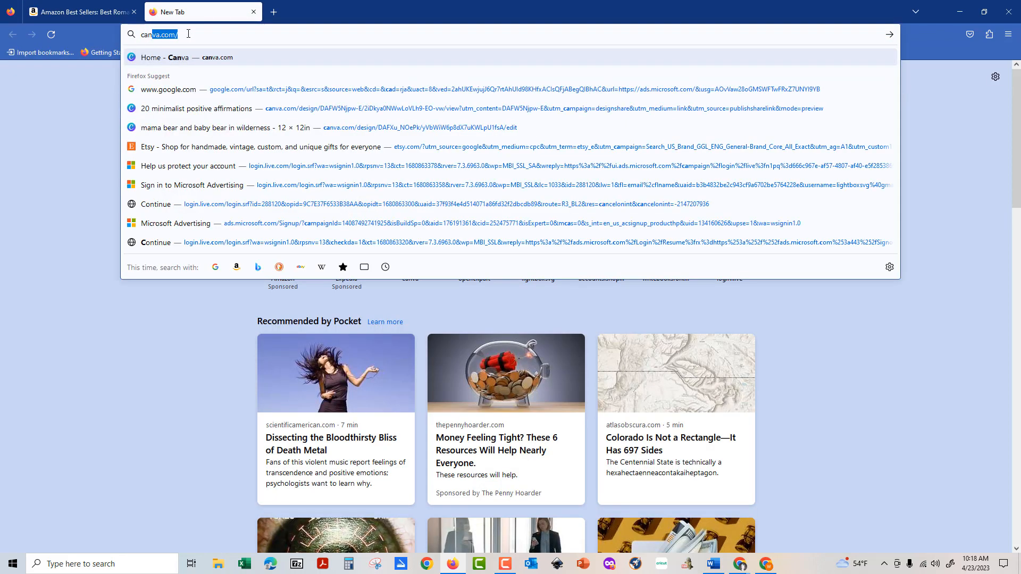
pyautogui.press('Return')
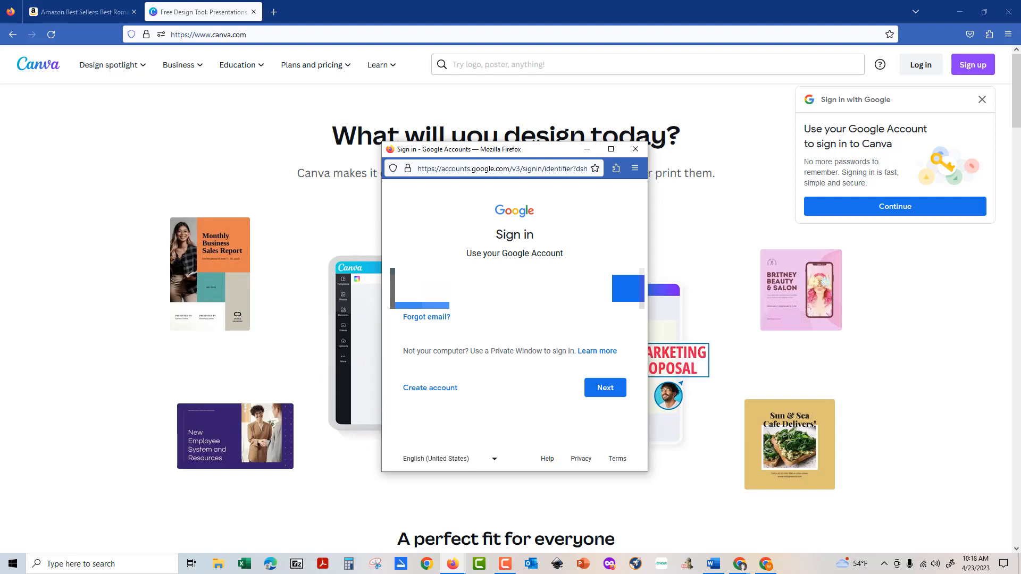
pyautogui.press('Return')
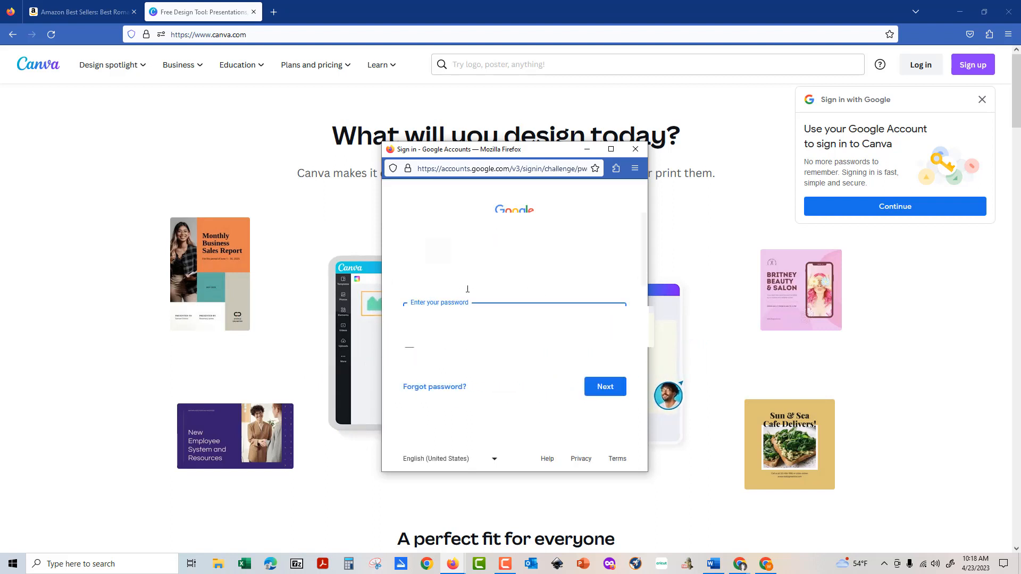
pyautogui.write('•')
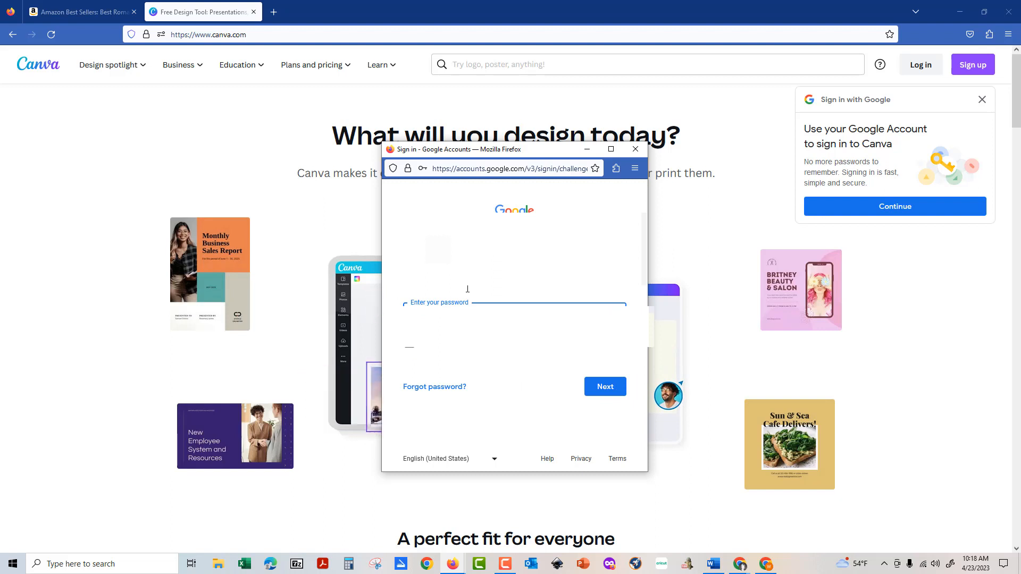
pyautogui.press('Return')
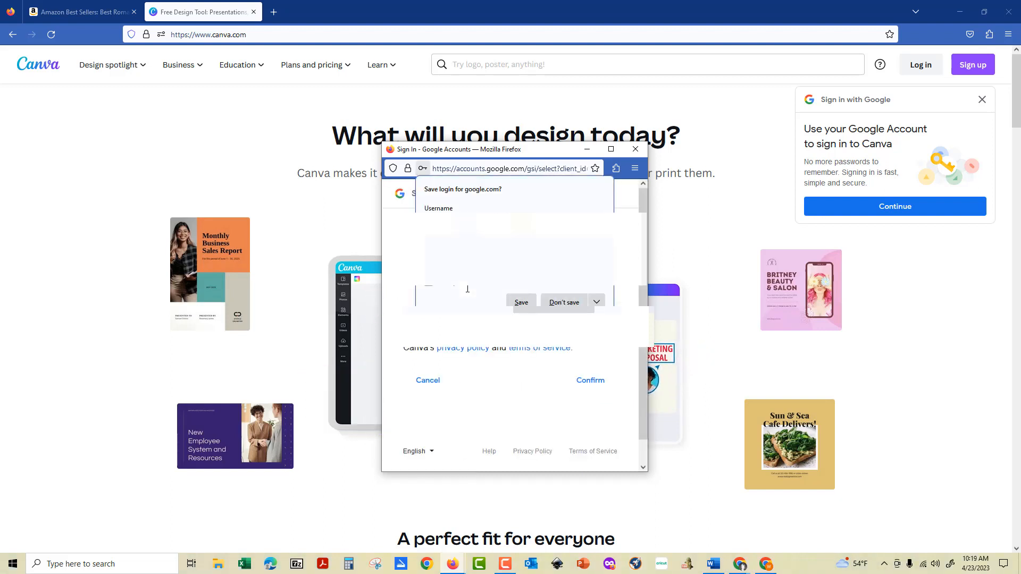
# Confirm the Google sign-in, choose Personal use, and skip the Pro trial and design-type questions.
pyautogui.click(564, 303)
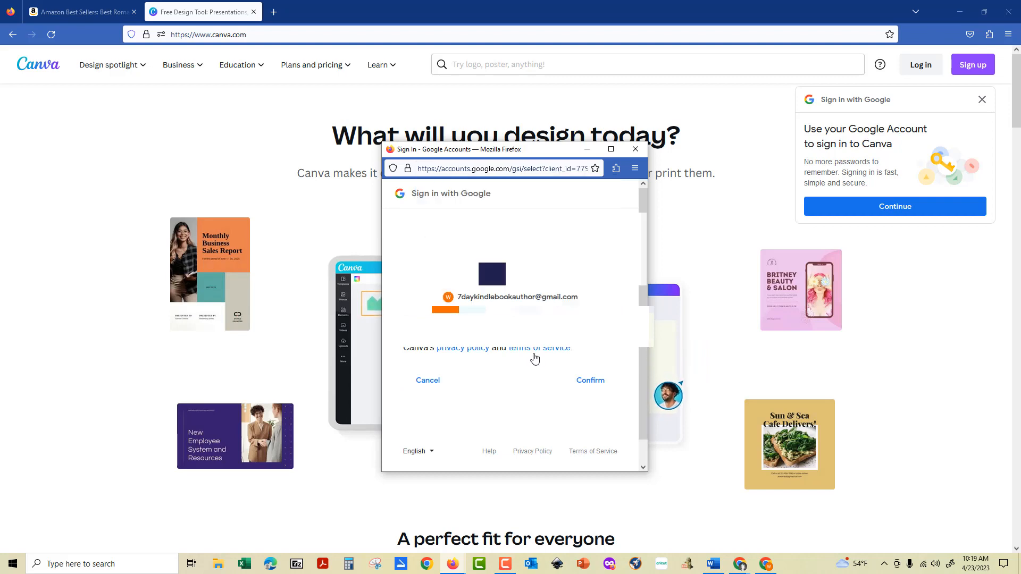
pyautogui.click(578, 383)
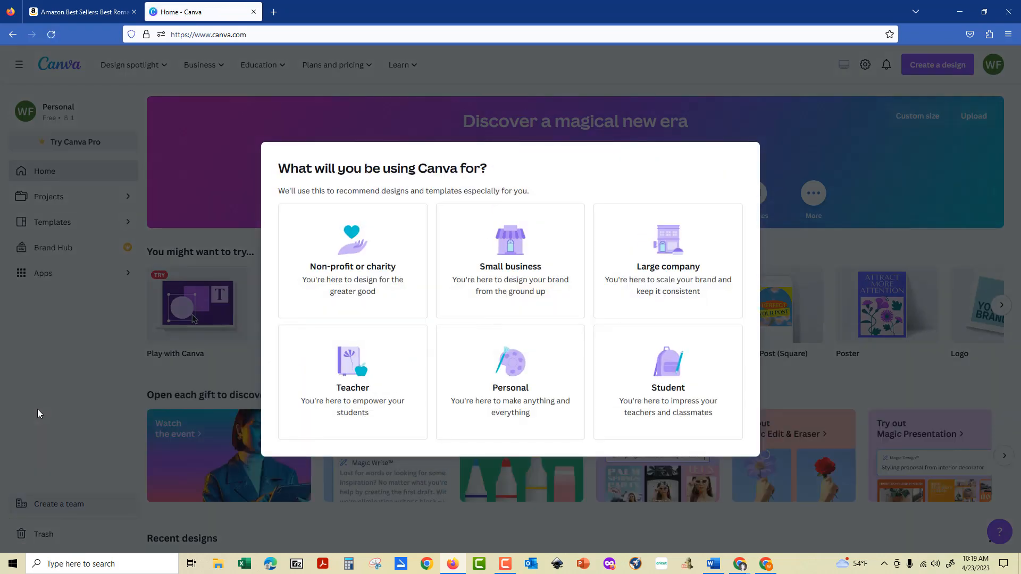
pyautogui.click(512, 396)
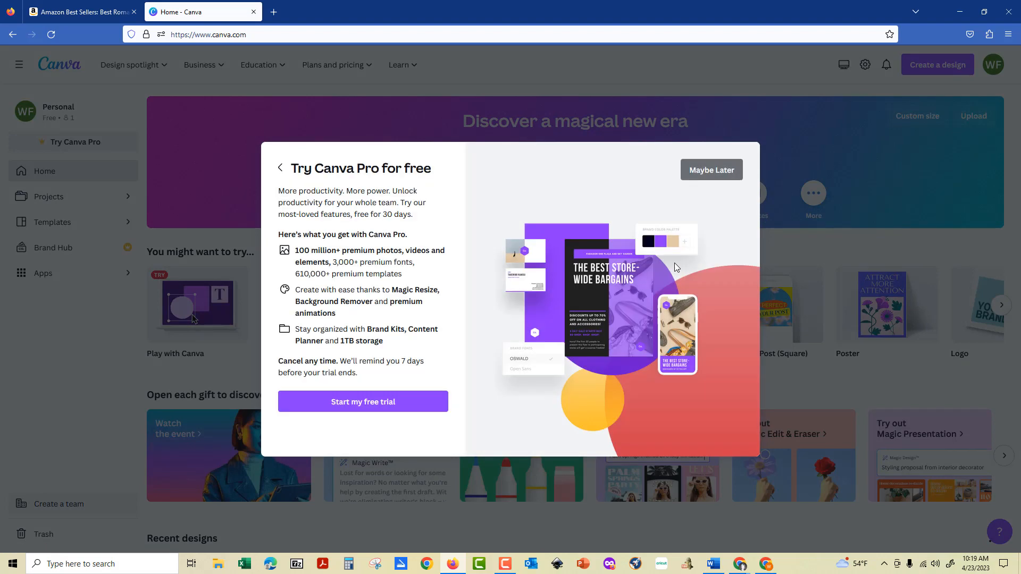
pyautogui.click(708, 181)
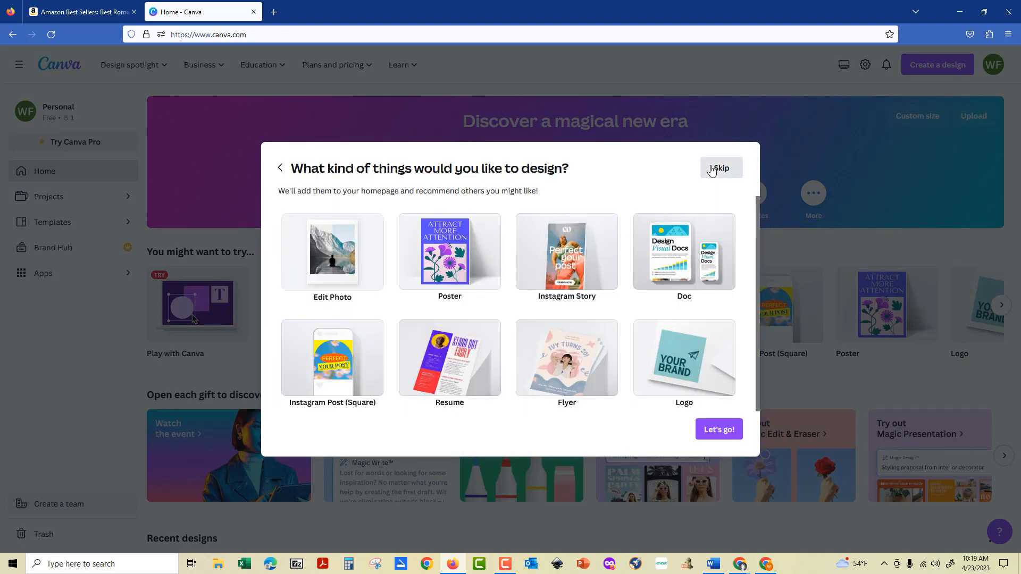
pyautogui.click(712, 169)
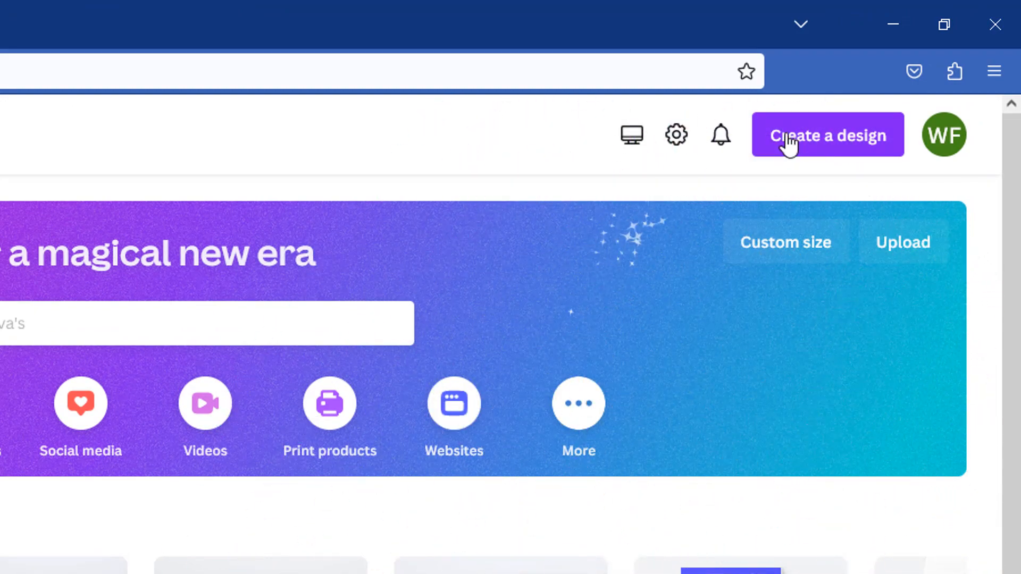
# Start a new Book Cover design by searching 'book cover' in Create a design.
pyautogui.click(790, 142)
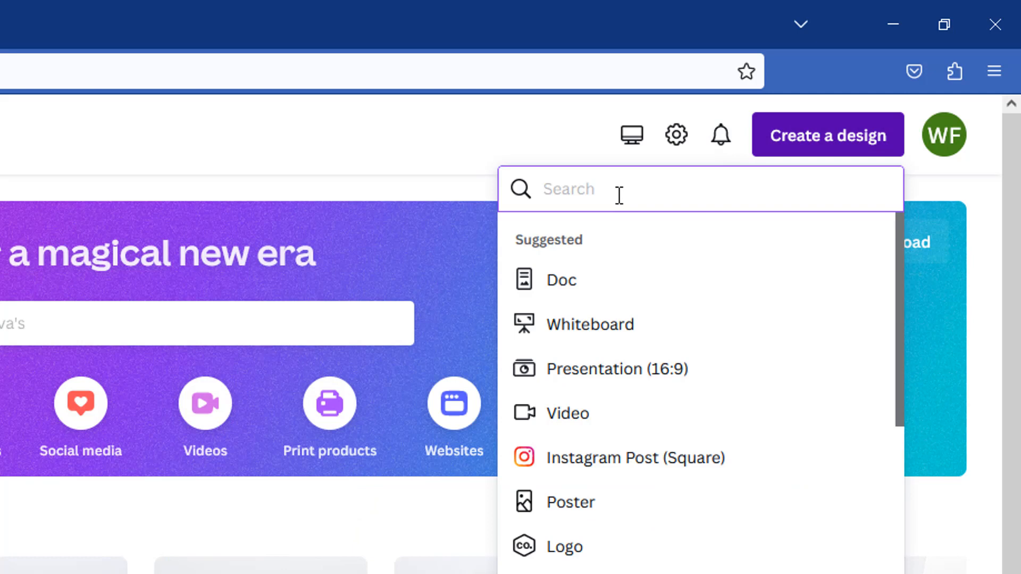
pyautogui.write('co')
pyautogui.press('BackSpace')
pyautogui.press('BackSpace')
pyautogui.write('book ')
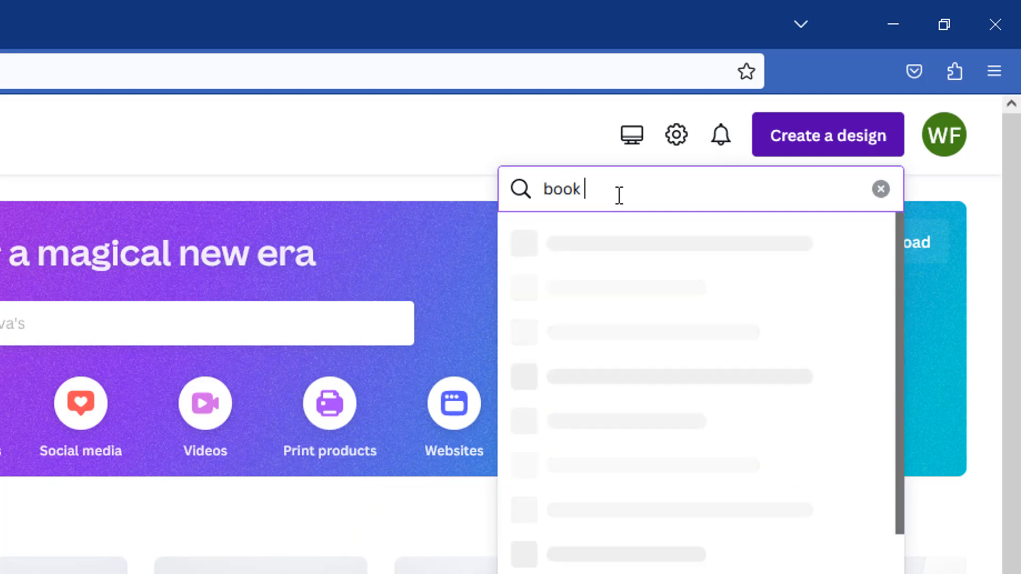
pyautogui.write('cover')
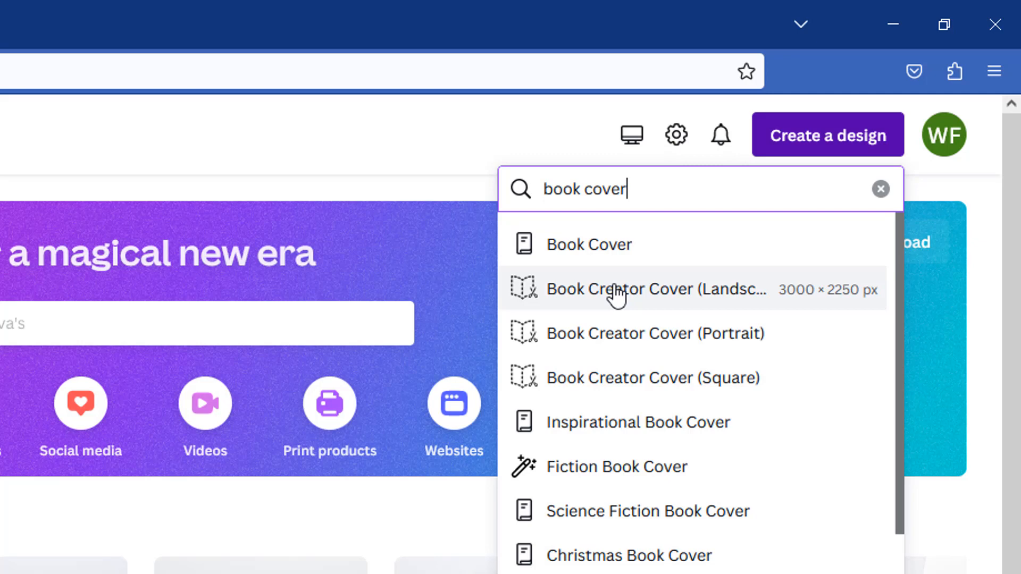
pyautogui.click(601, 247)
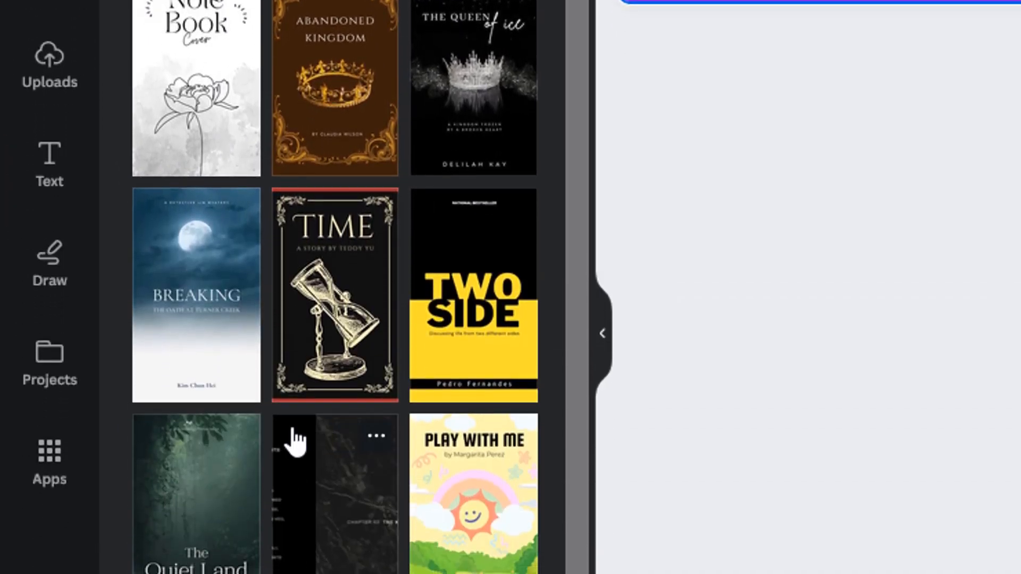
# Apply the Note Book Cover template to the page.
pyautogui.scroll(-8, 292, 440)
pyautogui.scroll(-15, 294, 440)
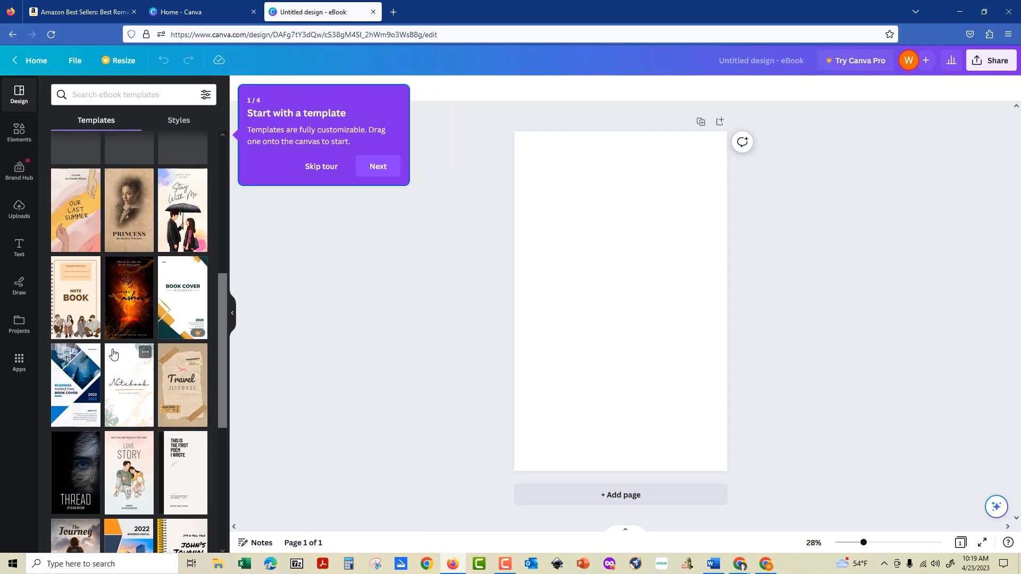
pyautogui.scroll(3, 293, 436)
pyautogui.scroll(4, 113, 353)
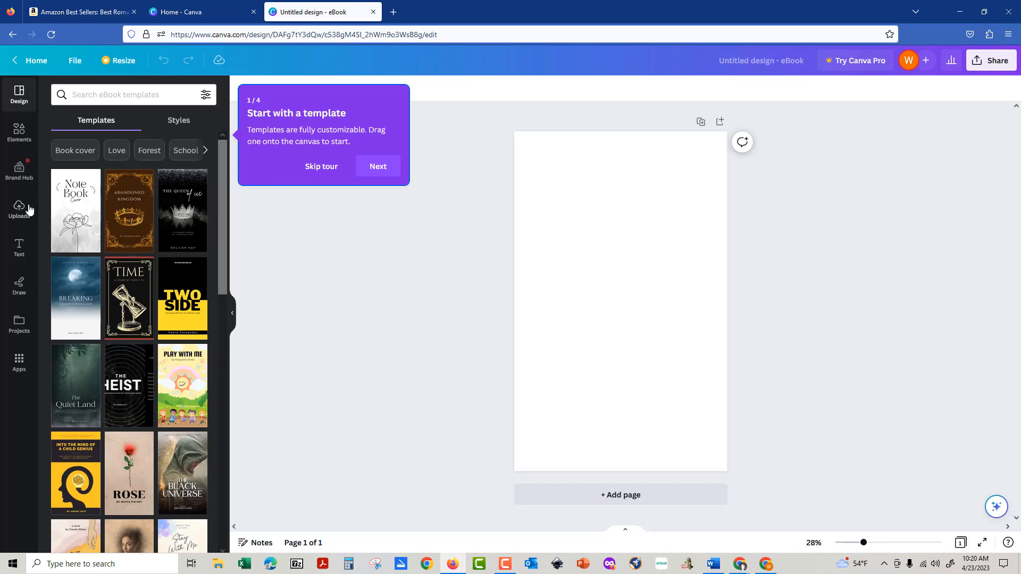
pyautogui.click(70, 204)
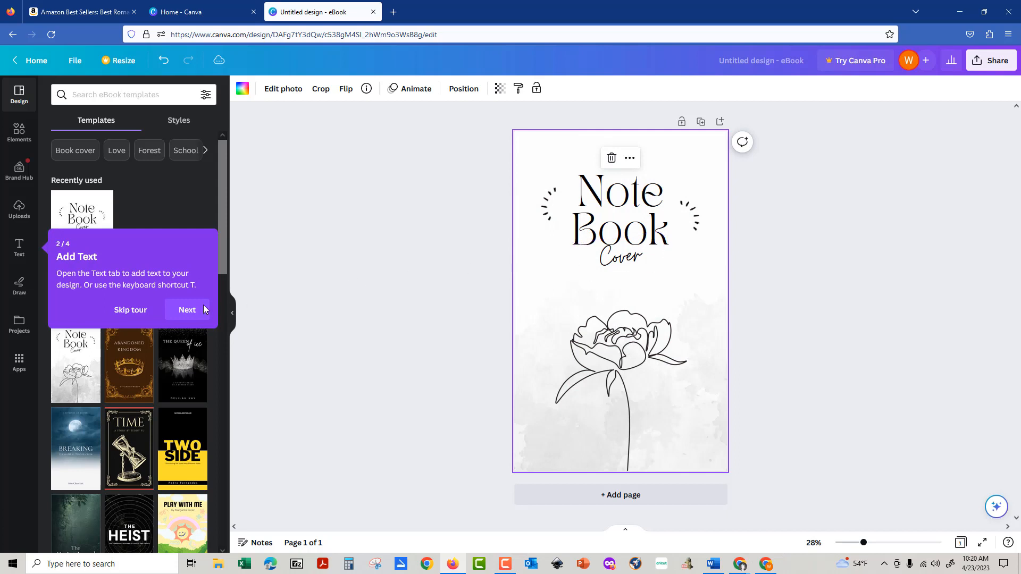
# Dismiss the tour and replace the 'Note Book' title with 'LOVE' above 'NOTE'.
pyautogui.click(142, 315)
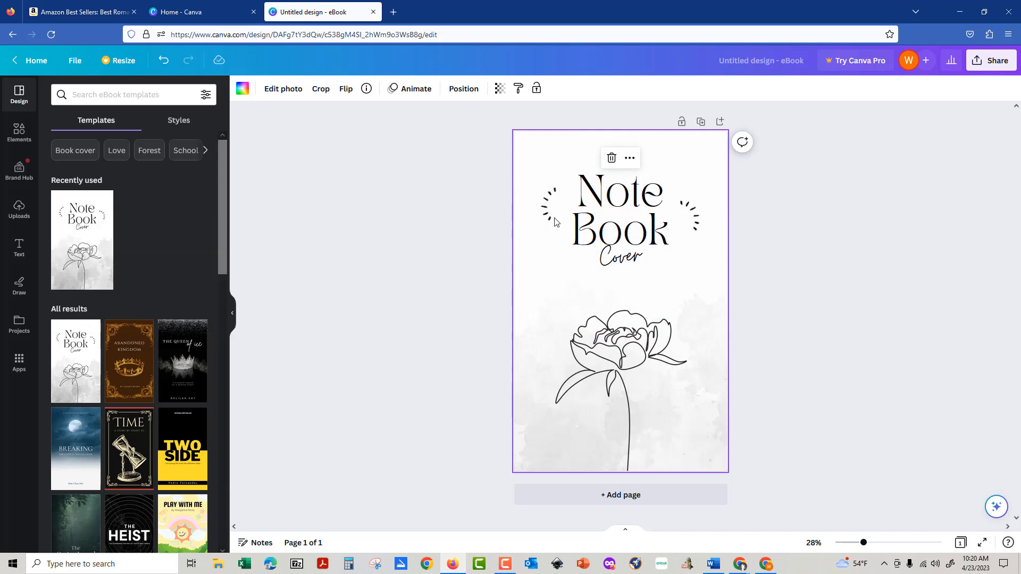
pyautogui.click(596, 217)
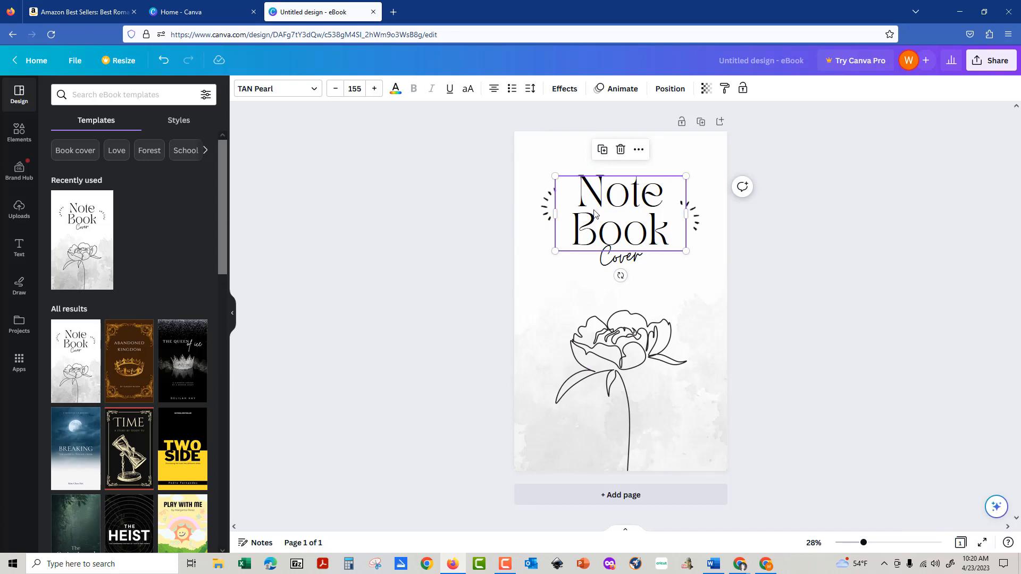
pyautogui.doubleClick(586, 198)
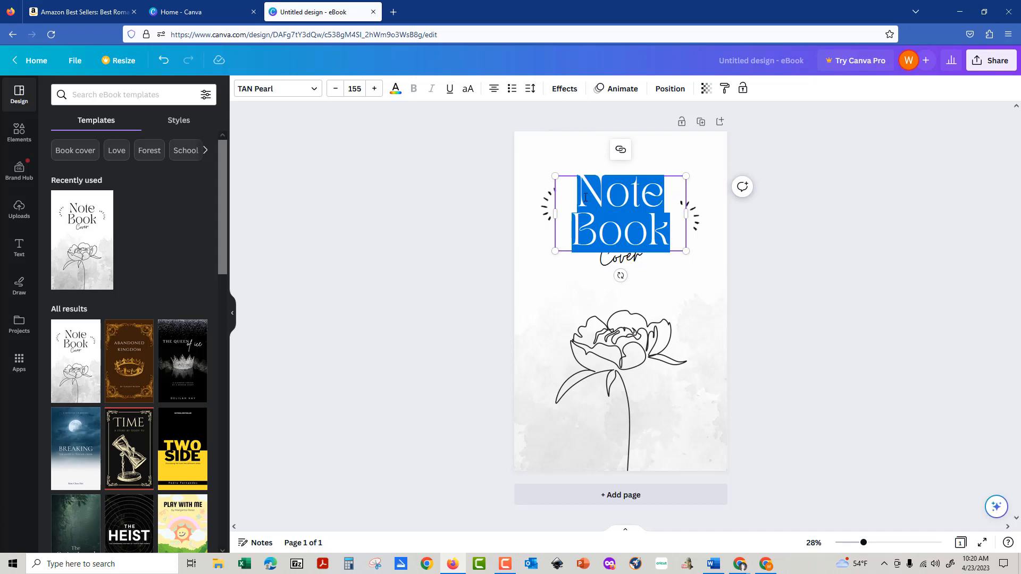
pyautogui.write('lo')
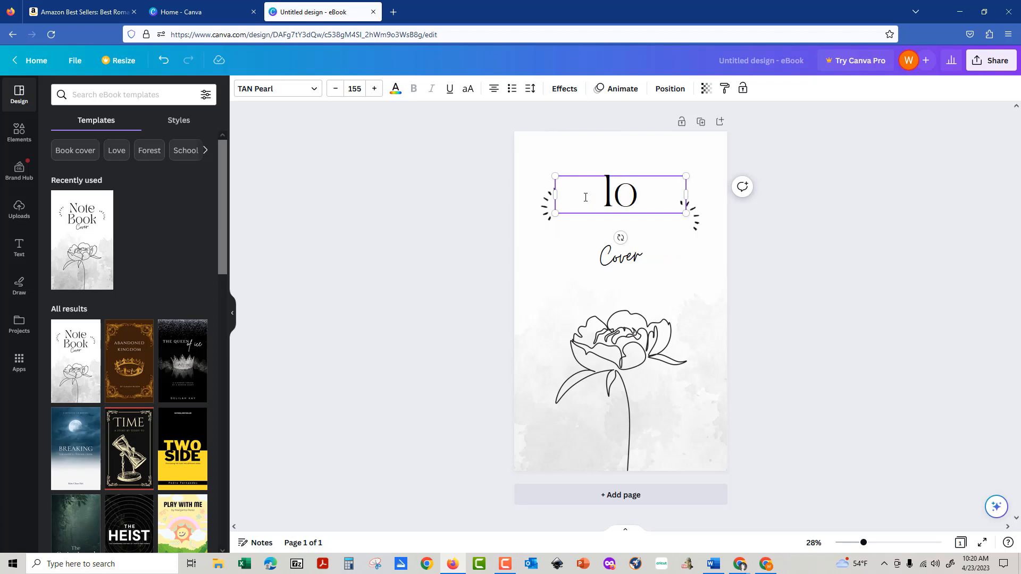
pyautogui.write('ve')
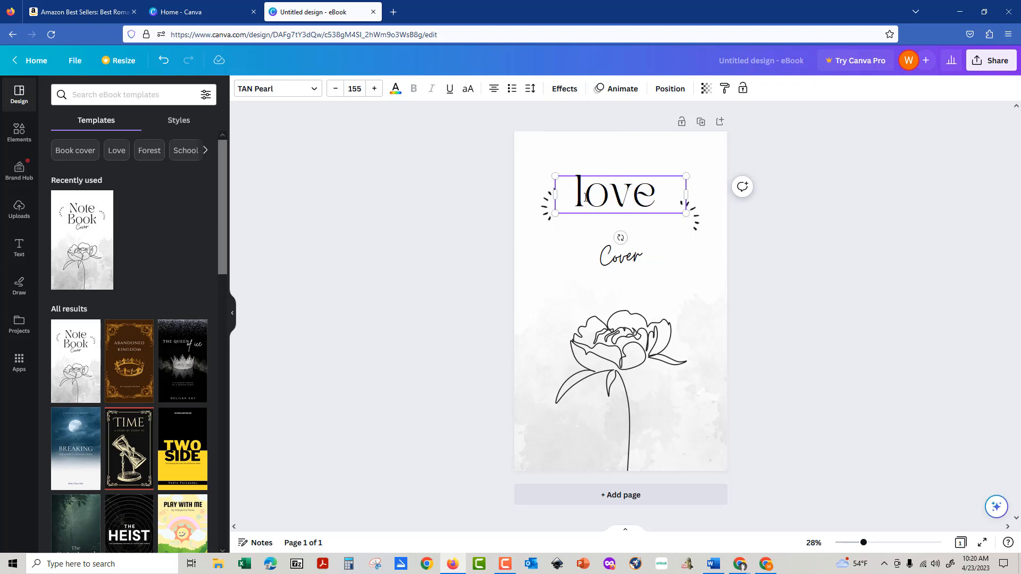
pyautogui.write(' notes')
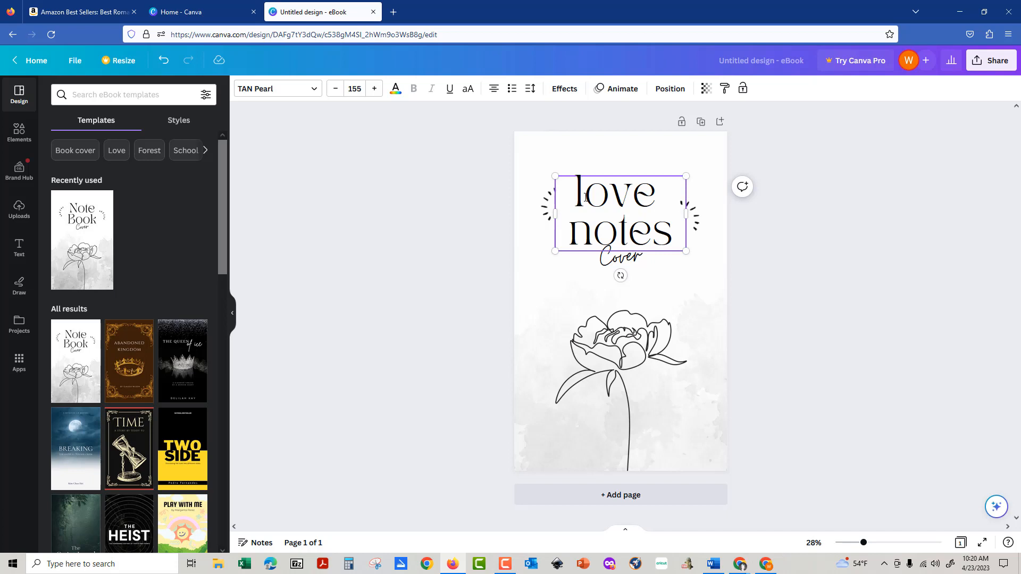
pyautogui.write('LOVE')
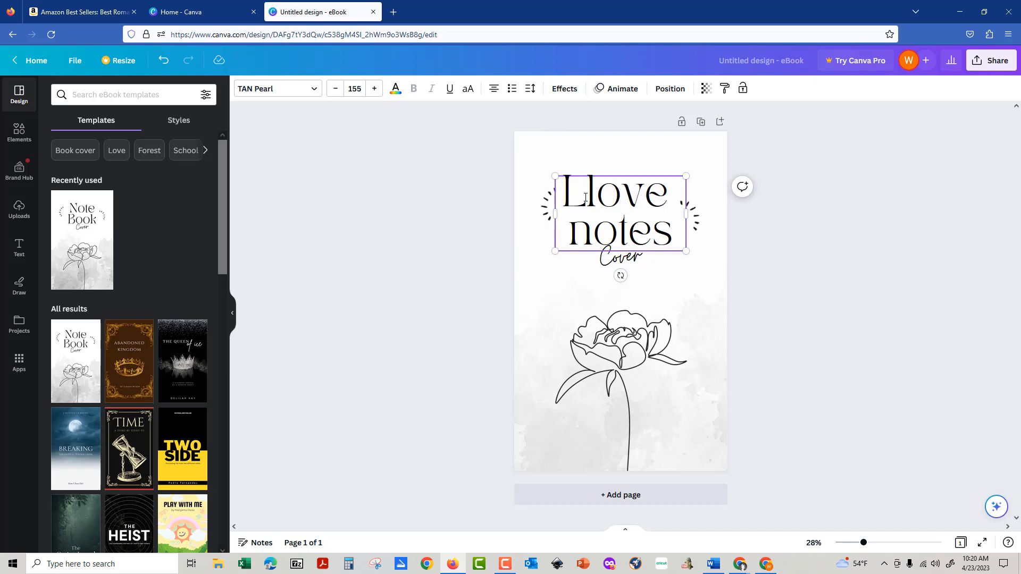
pyautogui.press('Delete')
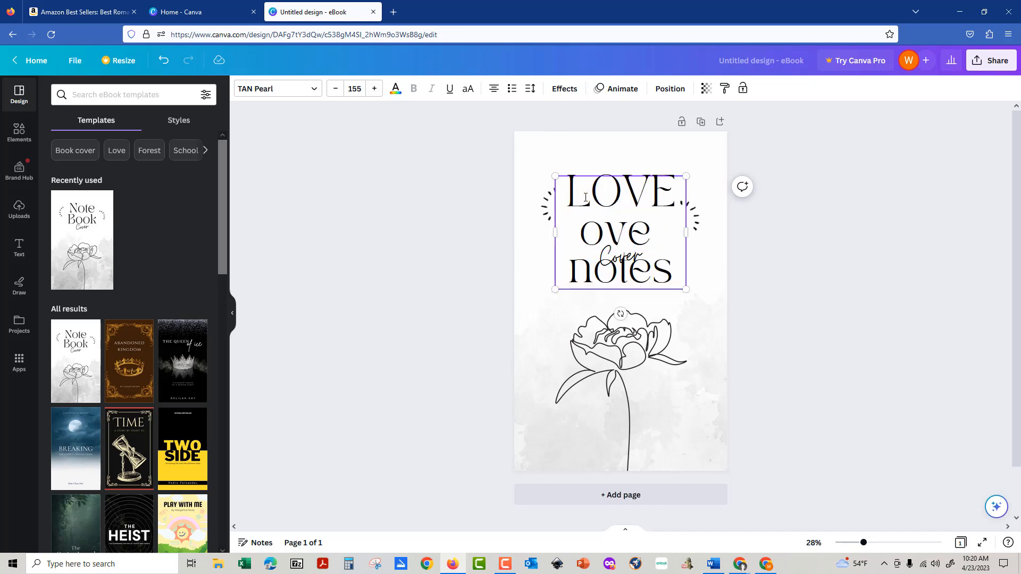
pyautogui.hotkey('shift', 'Down')
pyautogui.hotkey('shift', 'Down')
pyautogui.press('Delete')
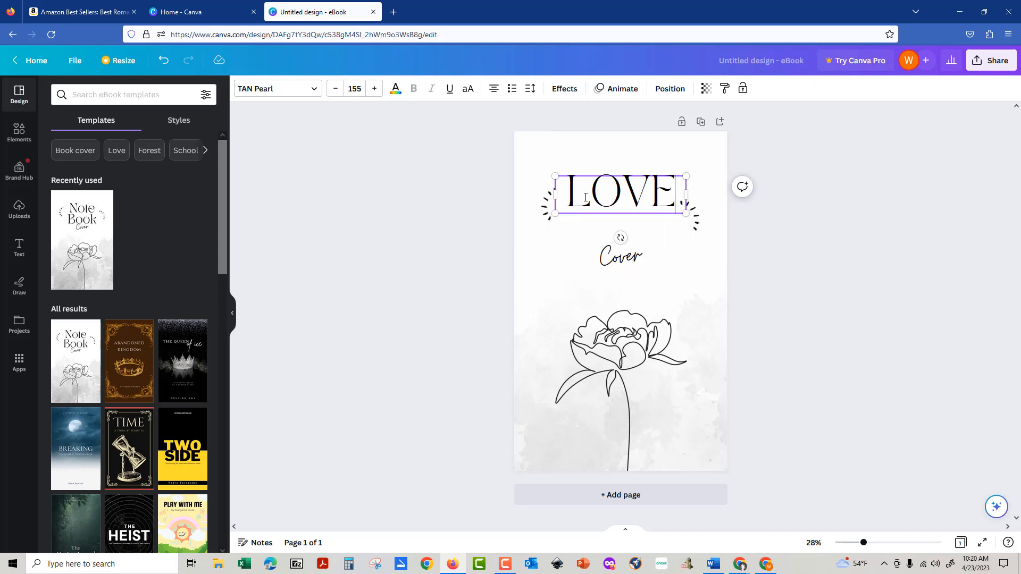
pyautogui.press('Return')
pyautogui.write('NOTE')
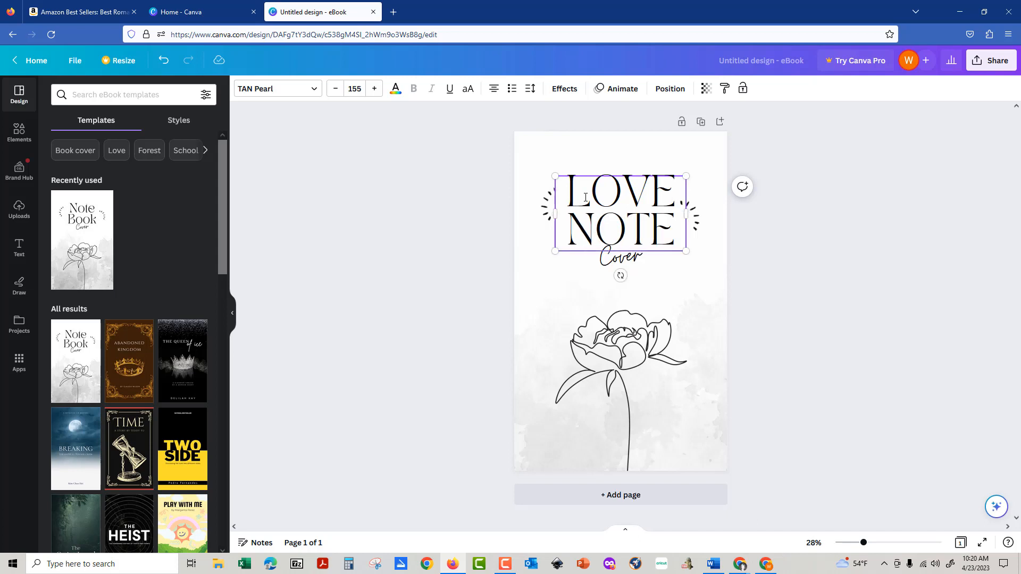
pyautogui.click(559, 266)
pyautogui.click(621, 262)
# Retype the script word 'Cover' as 'Murders' in mixed case.
pyautogui.doubleClick(621, 262)
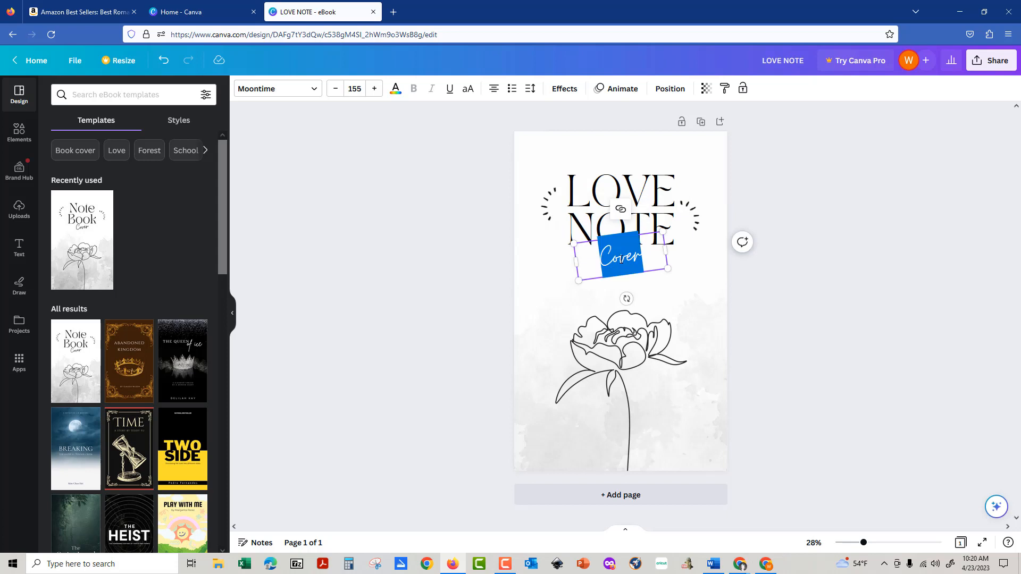
pyautogui.write('MURDERS')
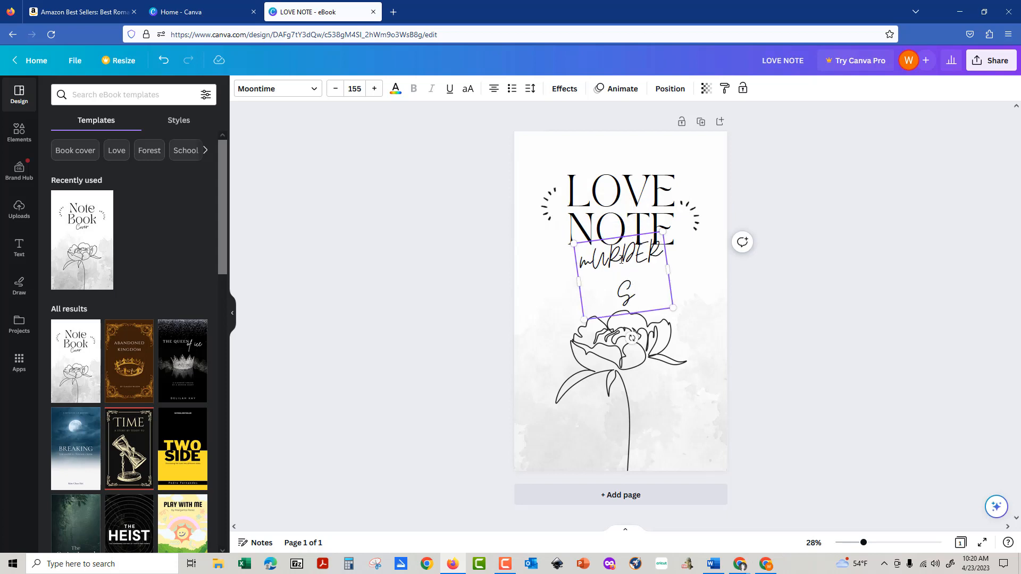
pyautogui.press('BackSpace')
pyautogui.press('BackSpace')
pyautogui.press('BackSpace')
pyautogui.press('BackSpace')
pyautogui.press('BackSpace')
pyautogui.press('BackSpace')
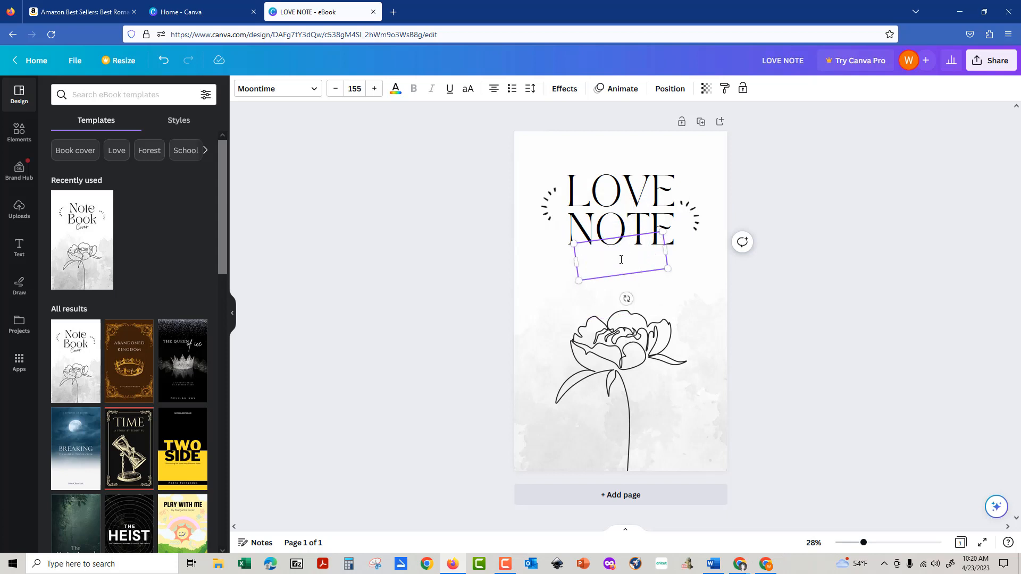
pyautogui.write('Murders')
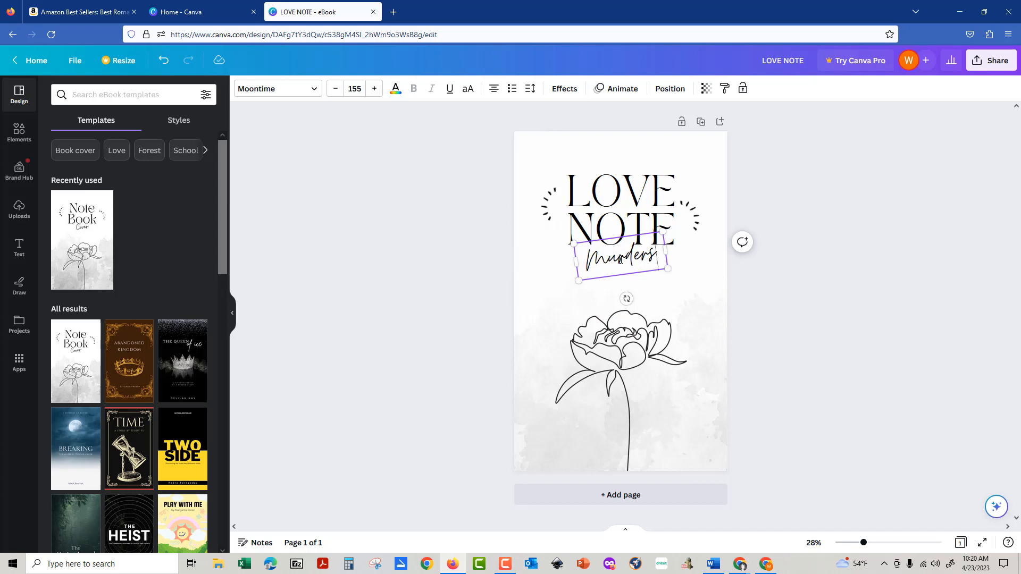
pyautogui.click(773, 340)
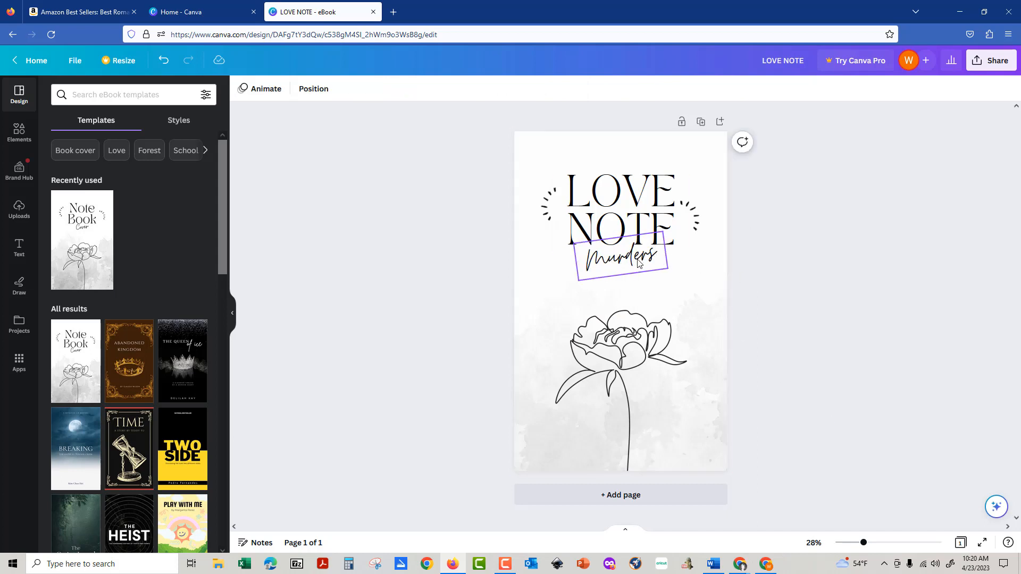
pyautogui.click(608, 272)
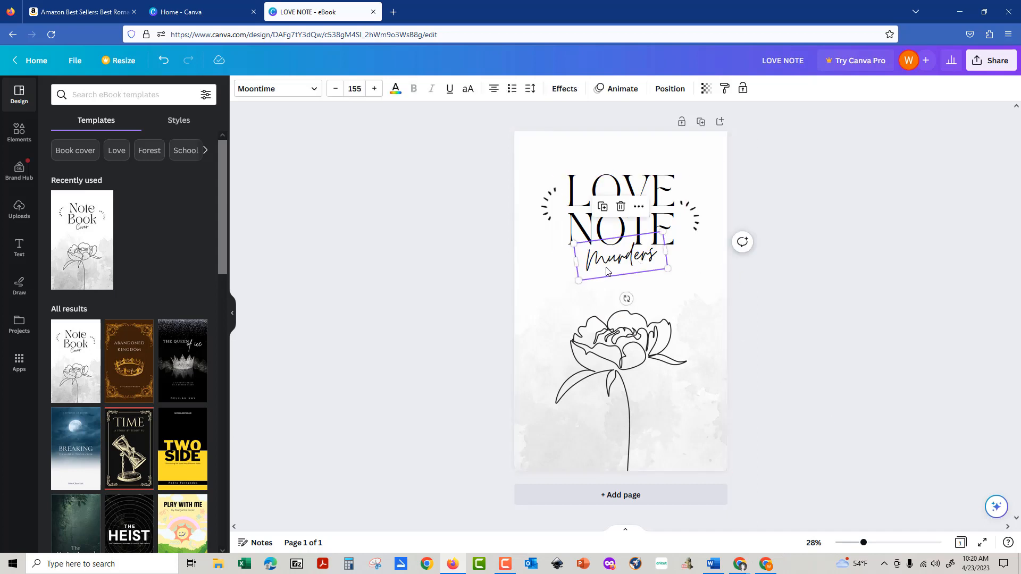
# Duplicate the Murders text, move the copy above LOVE, and change it to 'The'.
pyautogui.hotkey('ctrl', 'd')
pyautogui.moveTo(607, 260); pyautogui.dragTo(587, 156)
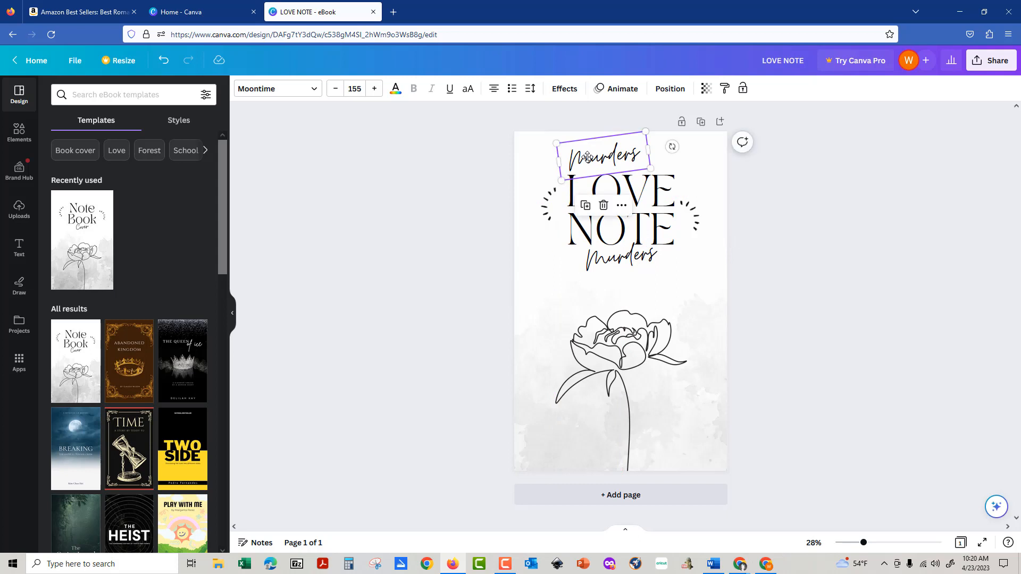
pyautogui.doubleClick(588, 161)
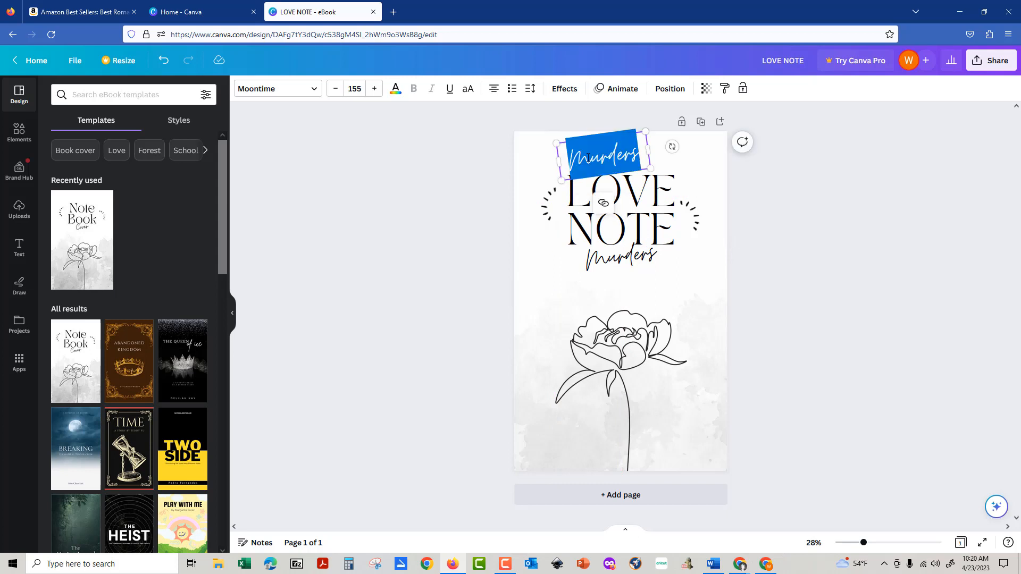
pyautogui.write('The')
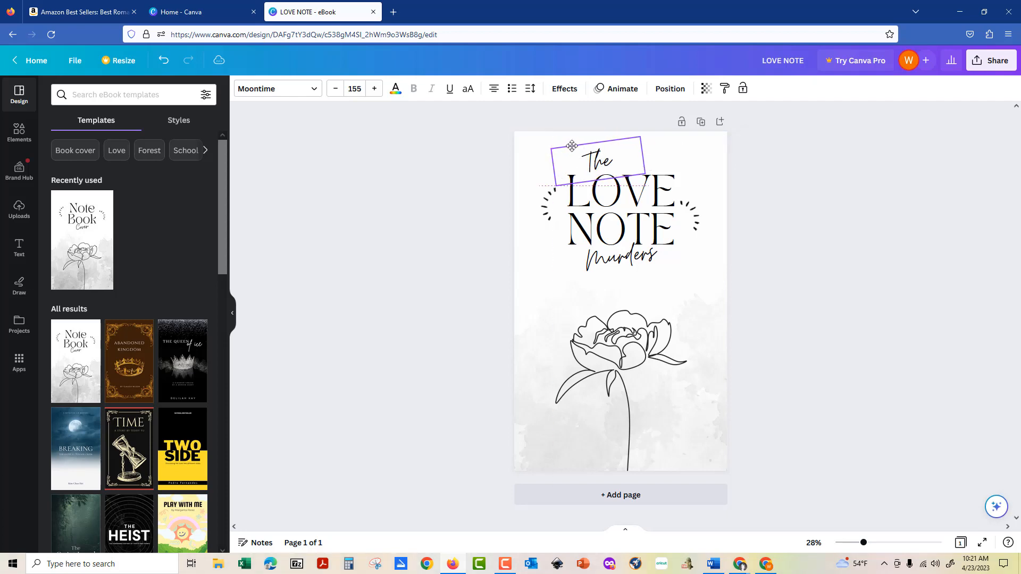
pyautogui.moveTo(579, 142); pyautogui.dragTo(566, 149)
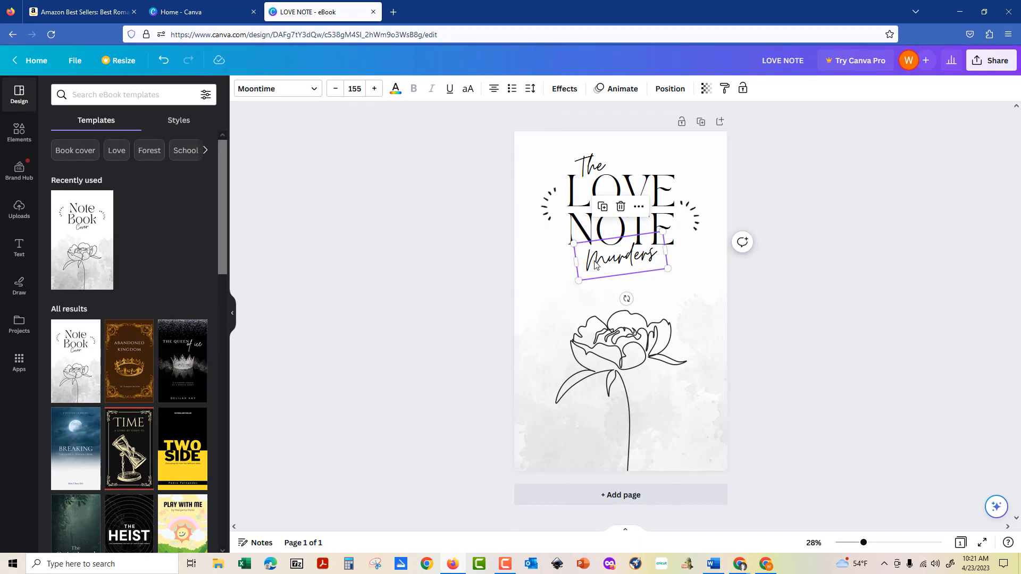
# Enlarge the script 'Murders' to size 340 across the cover, then switch to Amazon.
pyautogui.click(586, 269)
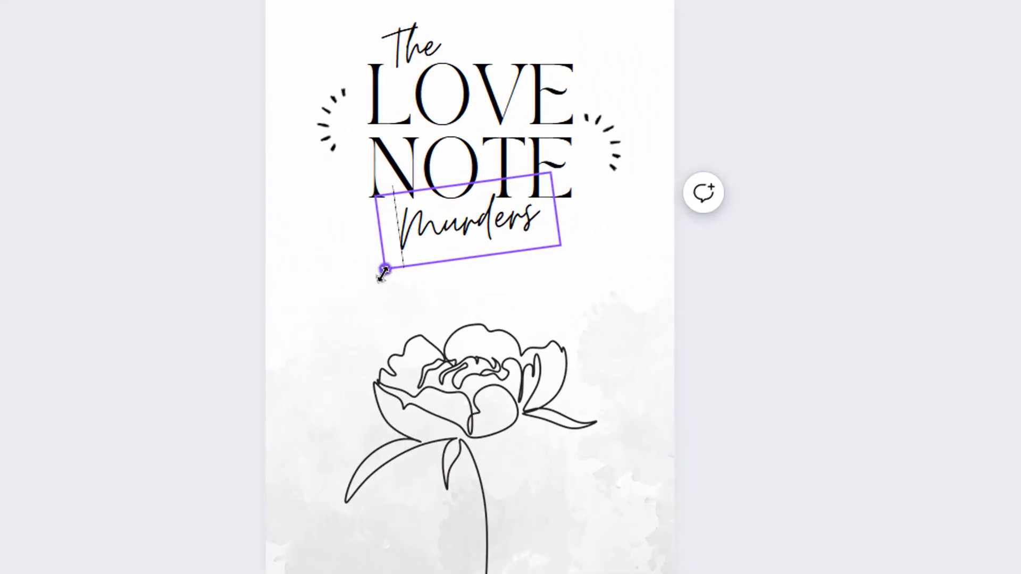
pyautogui.moveTo(383, 274); pyautogui.dragTo(297, 341)
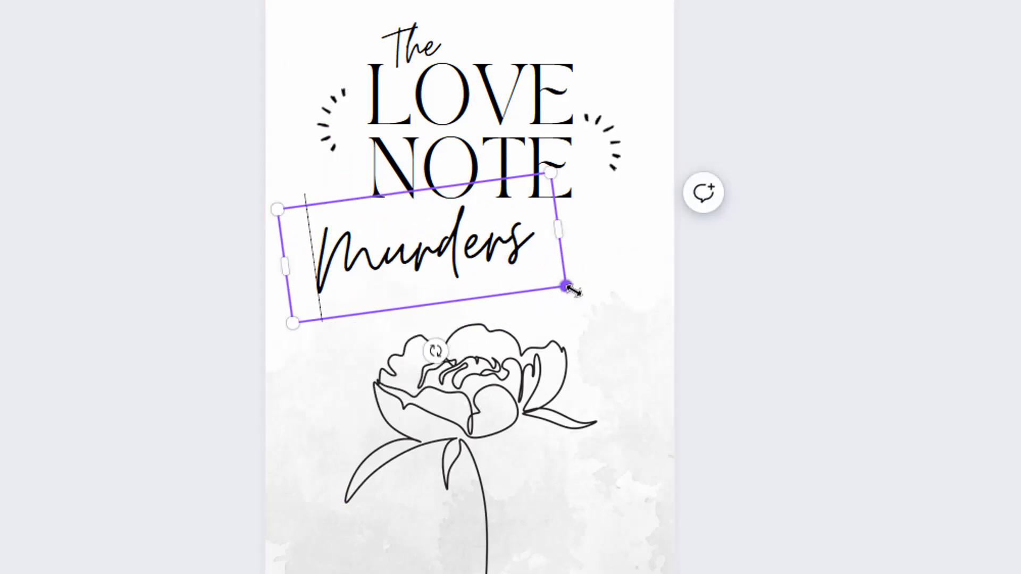
pyautogui.moveTo(568, 287); pyautogui.dragTo(675, 313)
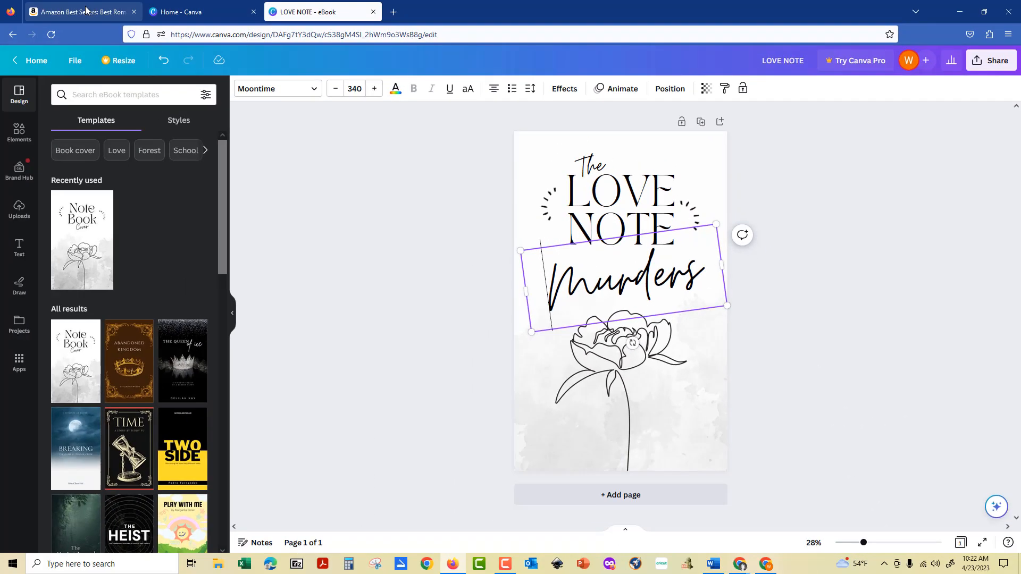
pyautogui.click(86, 10)
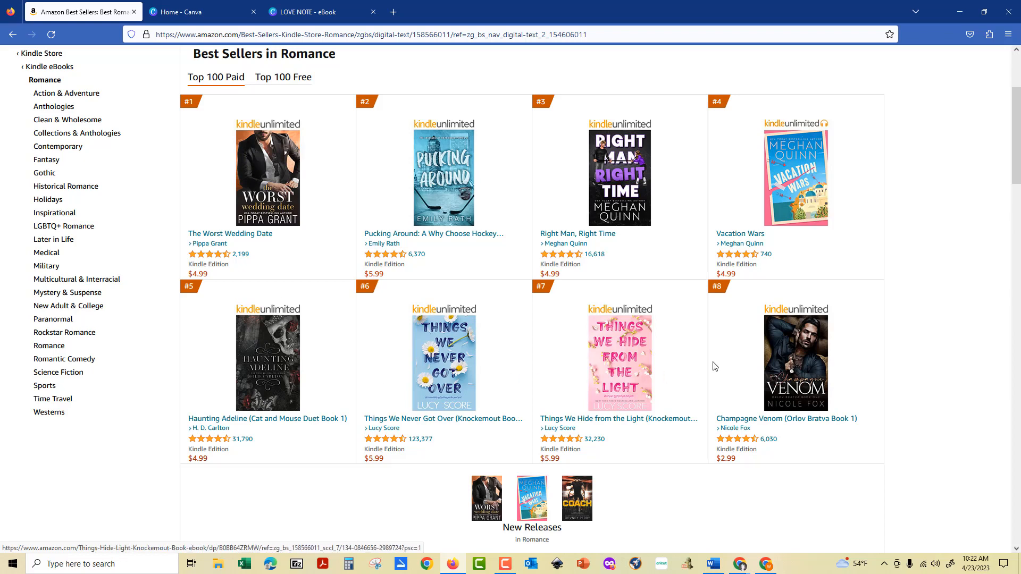
# Go back to the LOVE NOTE eBook design after browsing the romance covers.
pyautogui.click(304, 12)
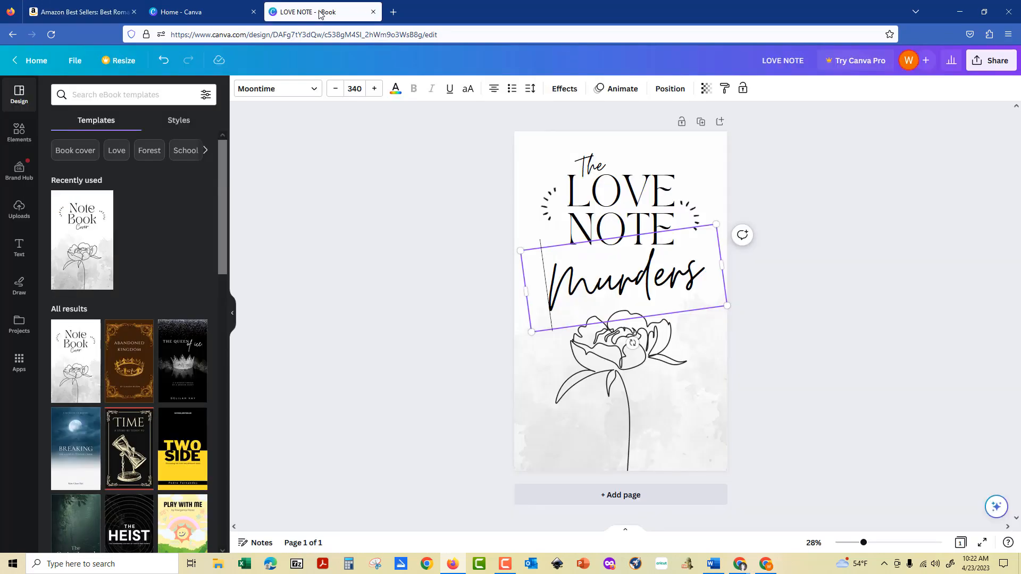
# Move the two sparkle accents outward to the left and right page edges.
pyautogui.click(627, 210)
pyautogui.moveTo(550, 203); pyautogui.dragTo(522, 201)
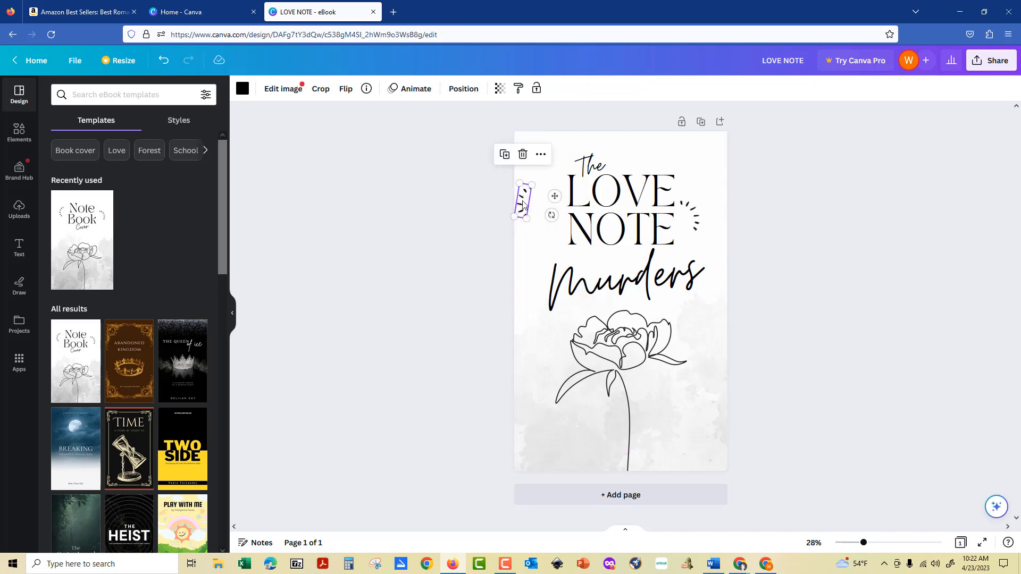
pyautogui.moveTo(698, 223); pyautogui.dragTo(716, 210)
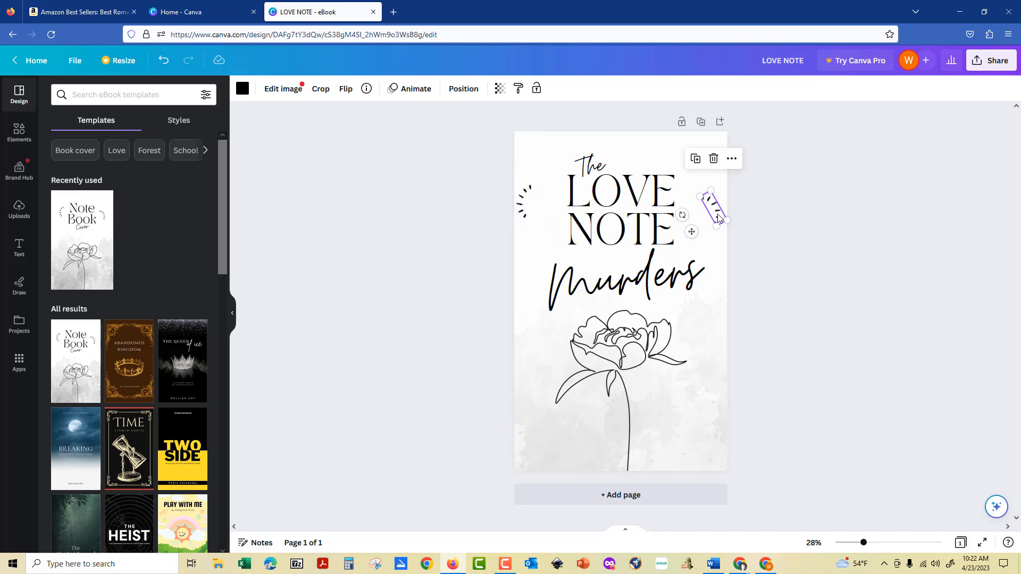
# Enlarge the LOVE NOTE title to size 237 so it spans the cover width.
pyautogui.click(685, 229)
pyautogui.moveTo(686, 250); pyautogui.dragTo(719, 272)
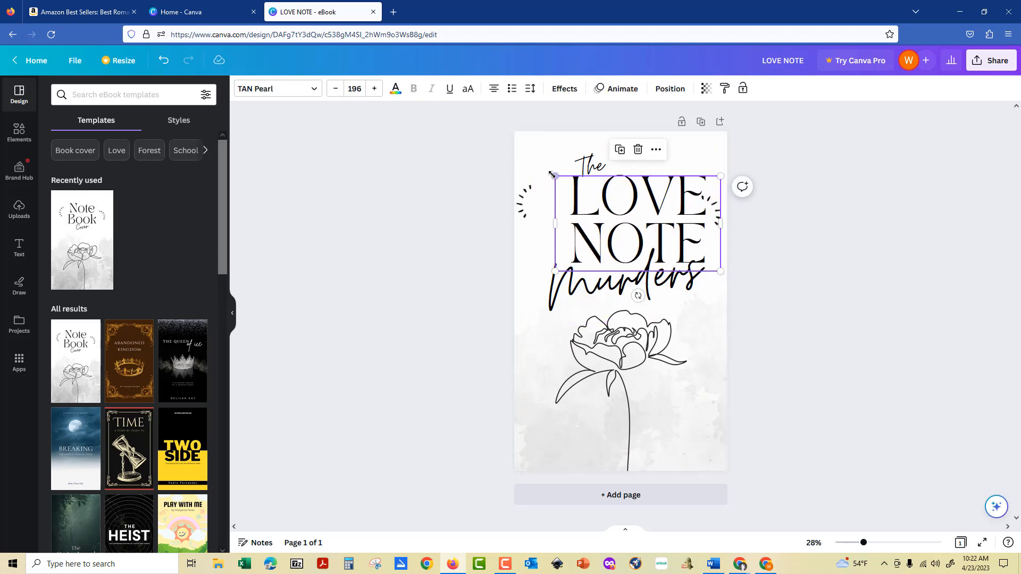
pyautogui.moveTo(555, 176); pyautogui.dragTo(521, 157)
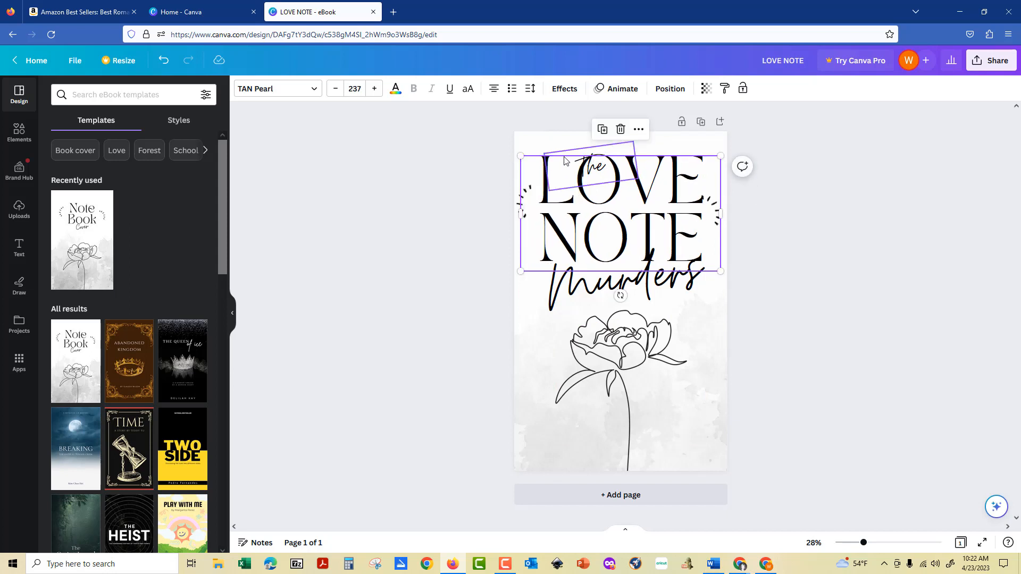
# Move 'The' up toward the top-left and shift 'Murders' down and right.
pyautogui.moveTo(582, 160); pyautogui.dragTo(557, 145)
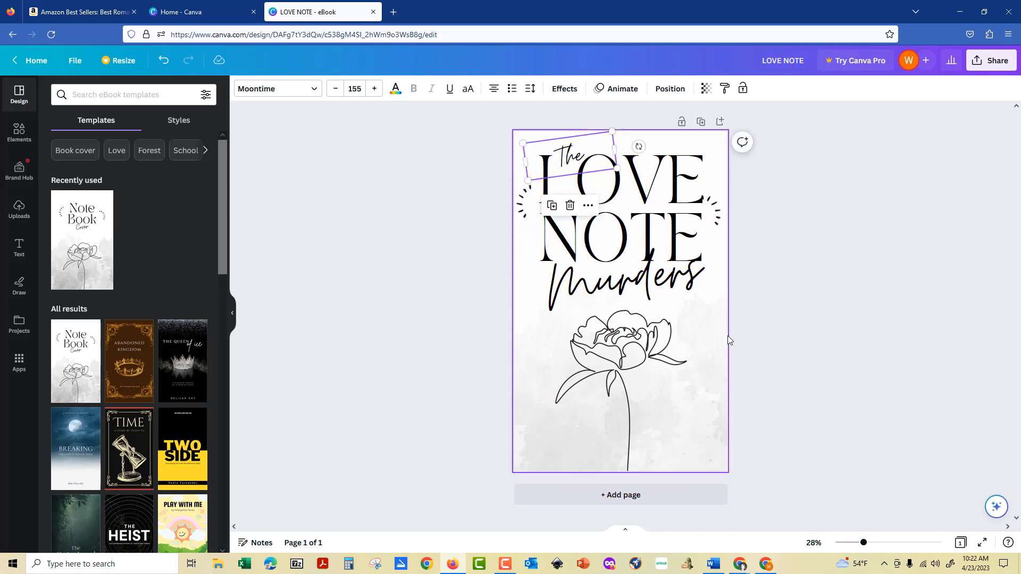
pyautogui.click(704, 326)
pyautogui.moveTo(672, 291); pyautogui.dragTo(677, 296)
pyautogui.click(789, 368)
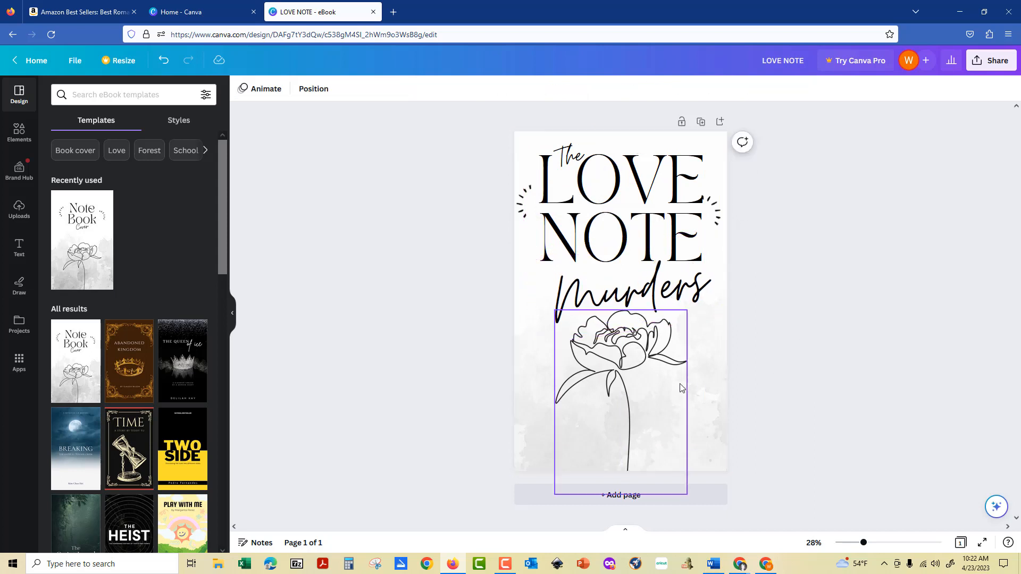
pyautogui.click(680, 384)
pyautogui.click(809, 371)
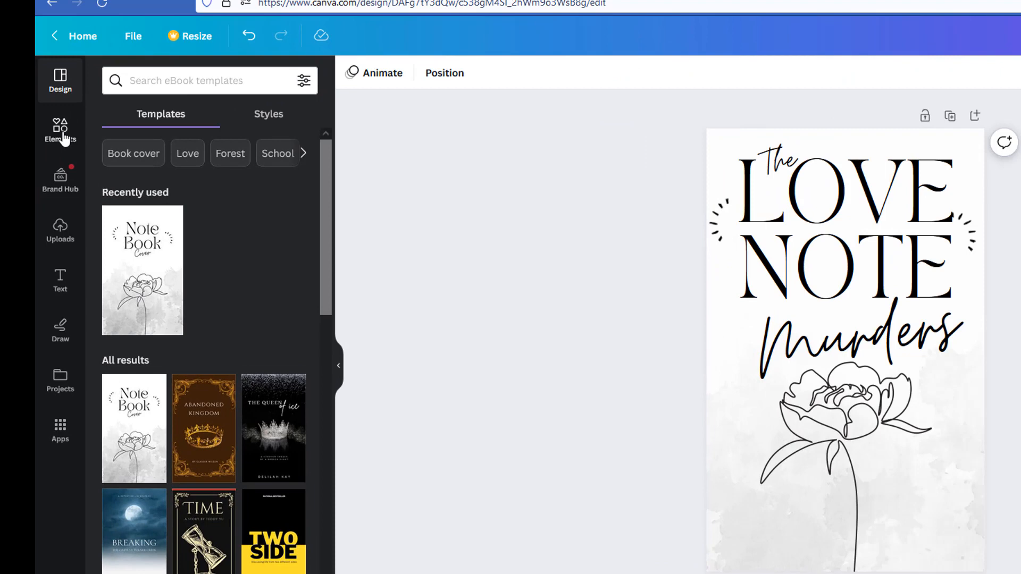
# Search Elements for 'bloody dagger' and browse the full list of matching graphics.
pyautogui.click(23, 135)
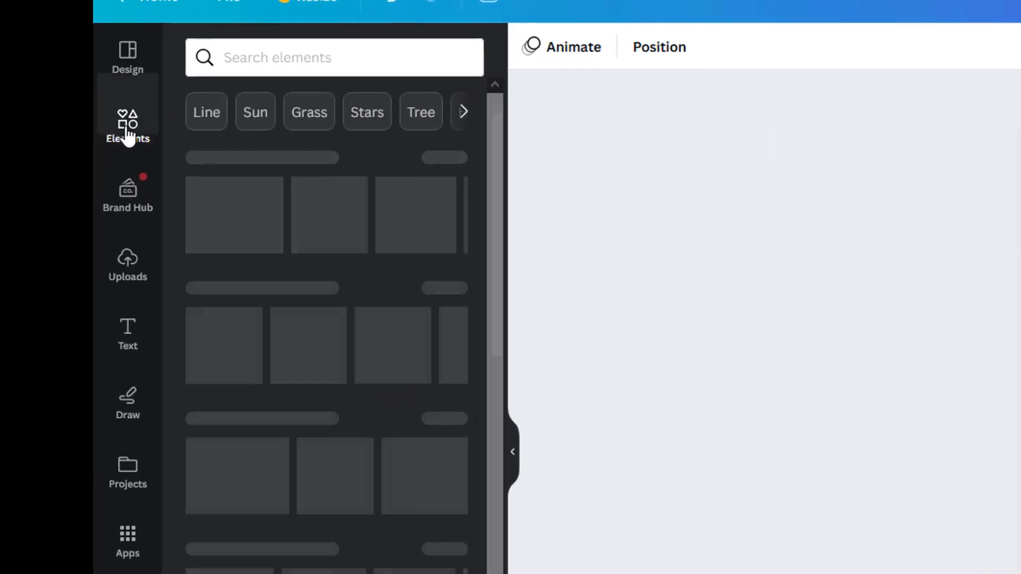
pyautogui.click(306, 51)
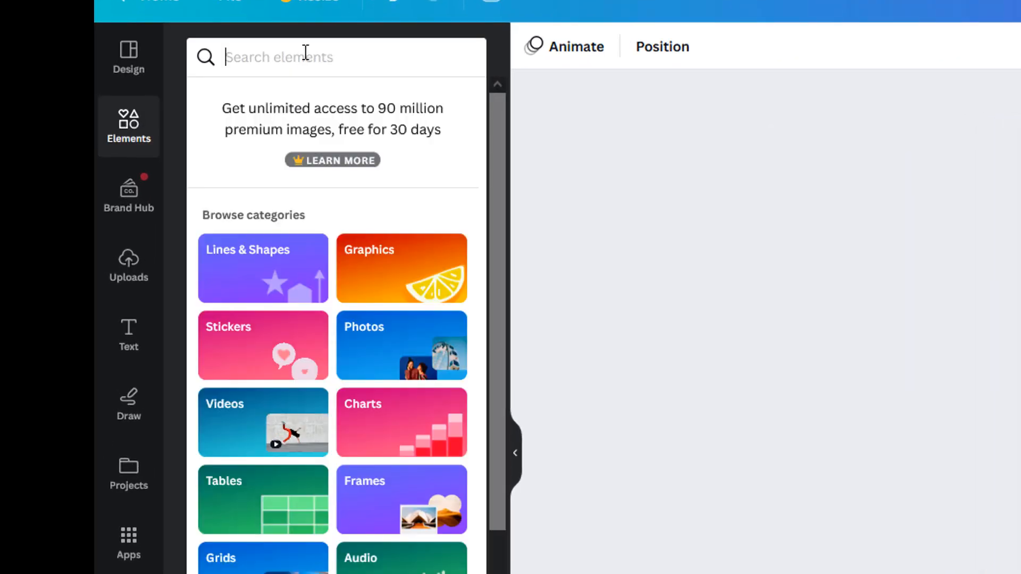
pyautogui.write('bloody dag')
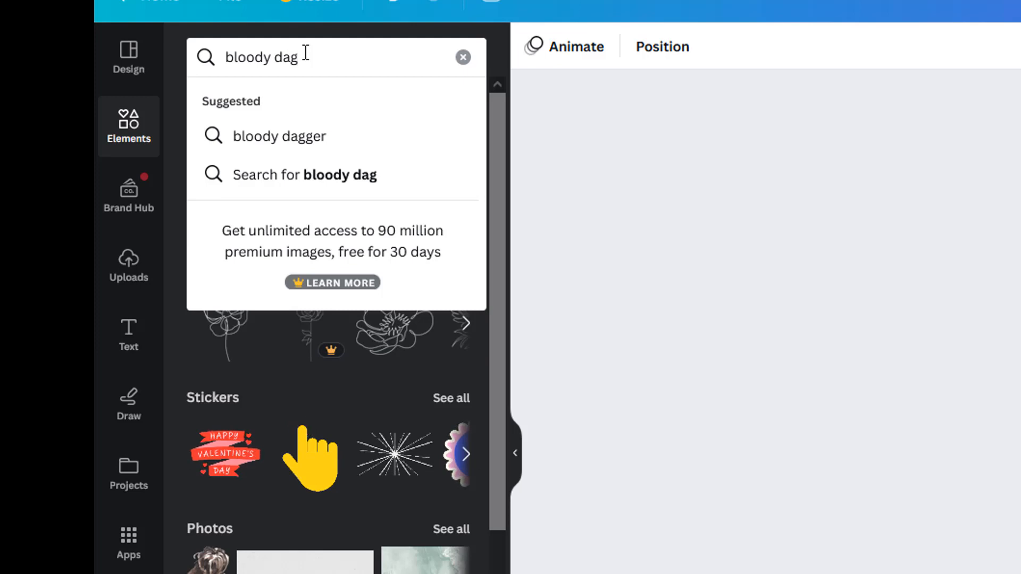
pyautogui.write('ger')
pyautogui.press('Return')
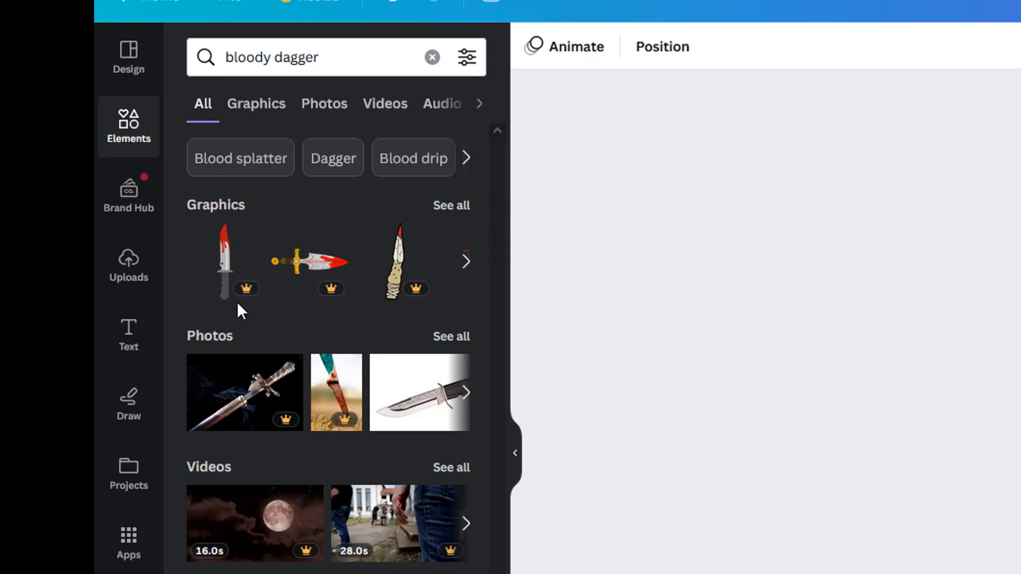
pyautogui.moveTo(239, 302)
pyautogui.click(449, 208)
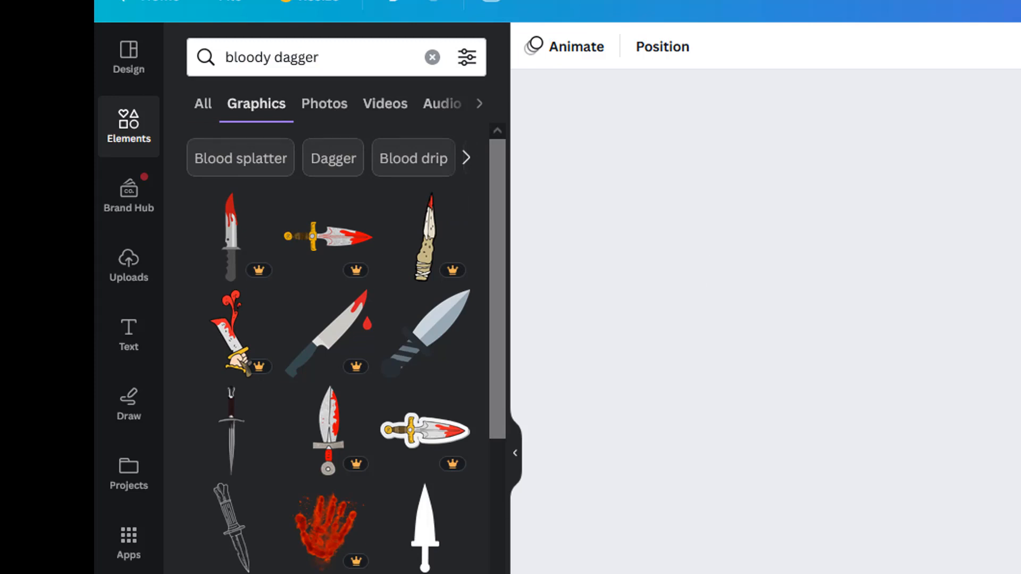
pyautogui.scroll(-10, 338, 346)
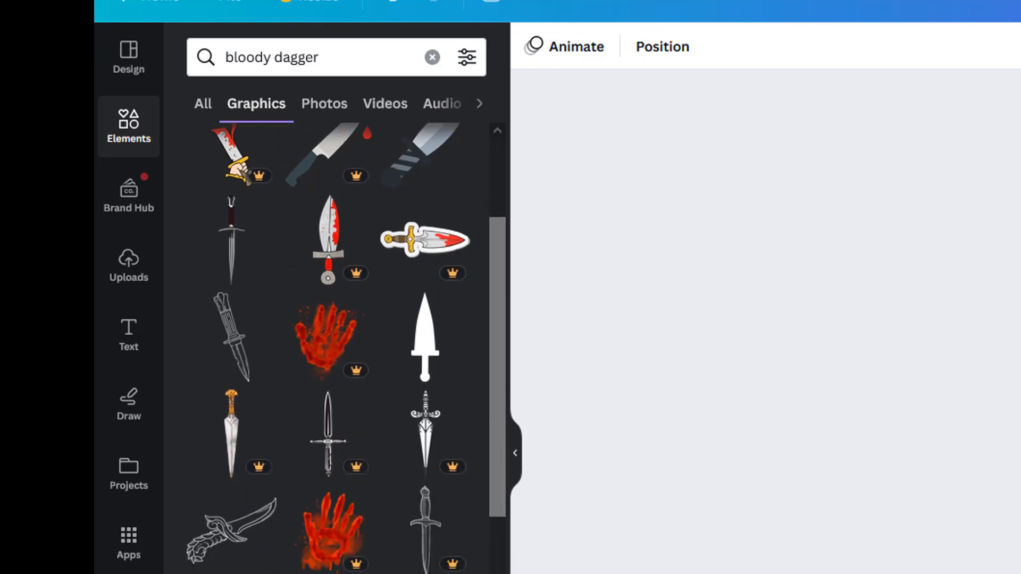
pyautogui.scroll(-6, 337, 346)
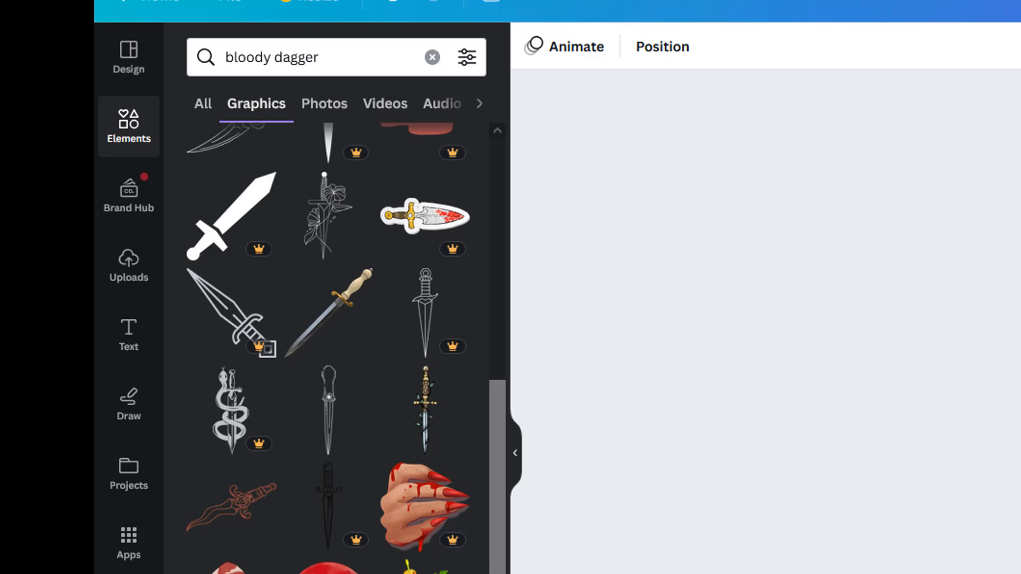
pyautogui.scroll(6, 279, 471)
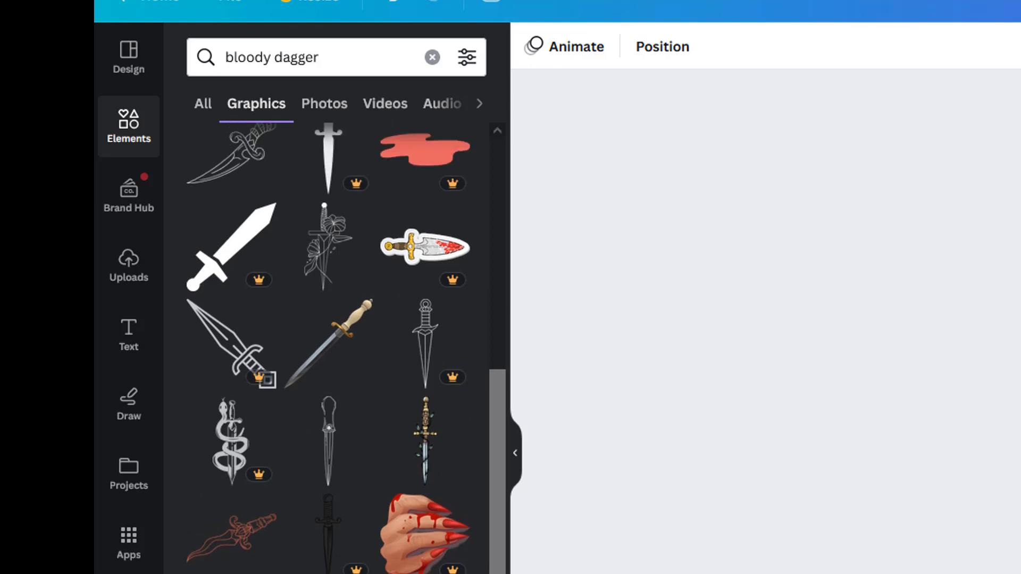
pyautogui.scroll(1, 277, 471)
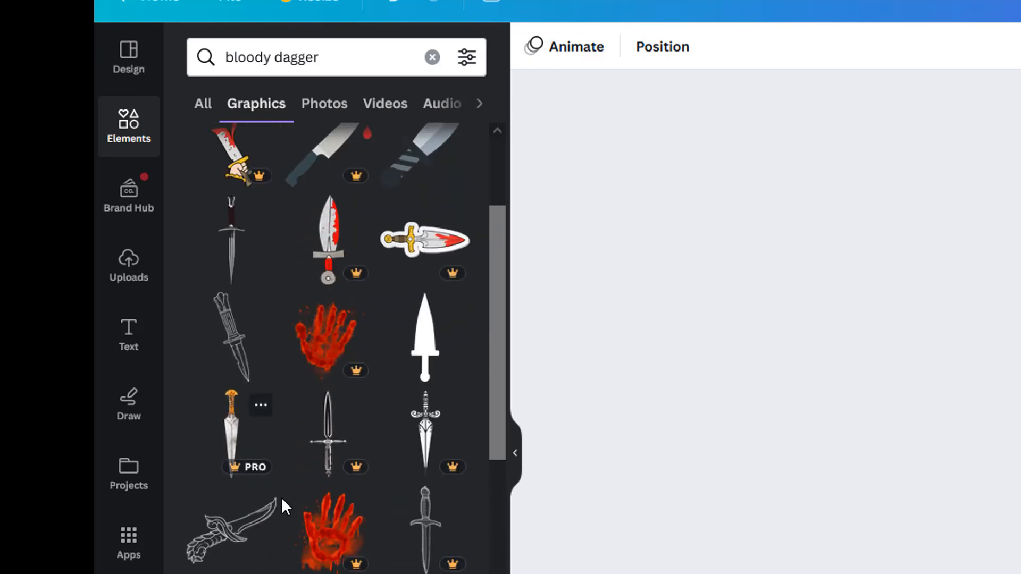
# Add the red bloody handprint graphic and position it over the rose drawing.
pyautogui.click(322, 532)
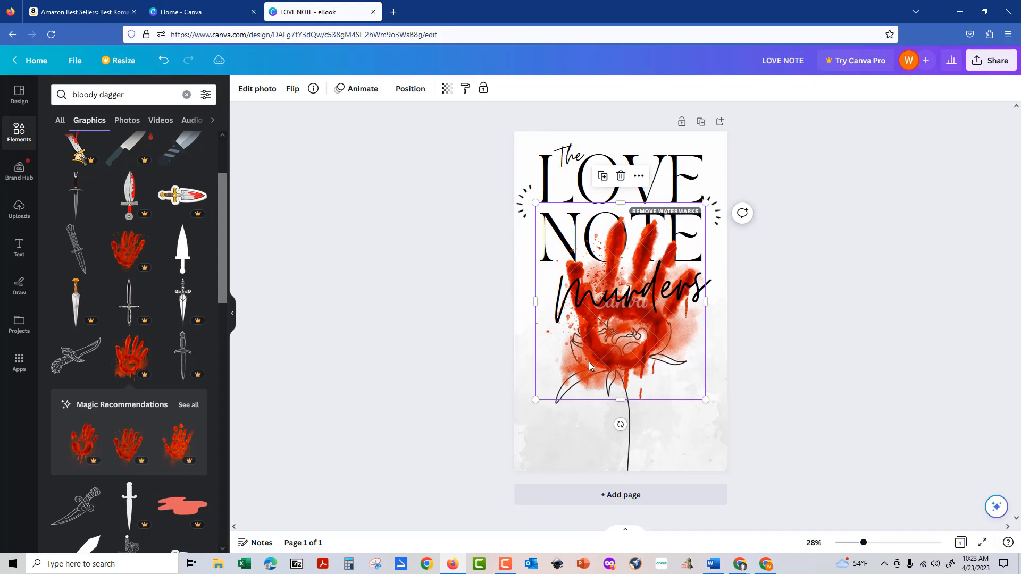
pyautogui.moveTo(591, 376); pyautogui.dragTo(587, 451)
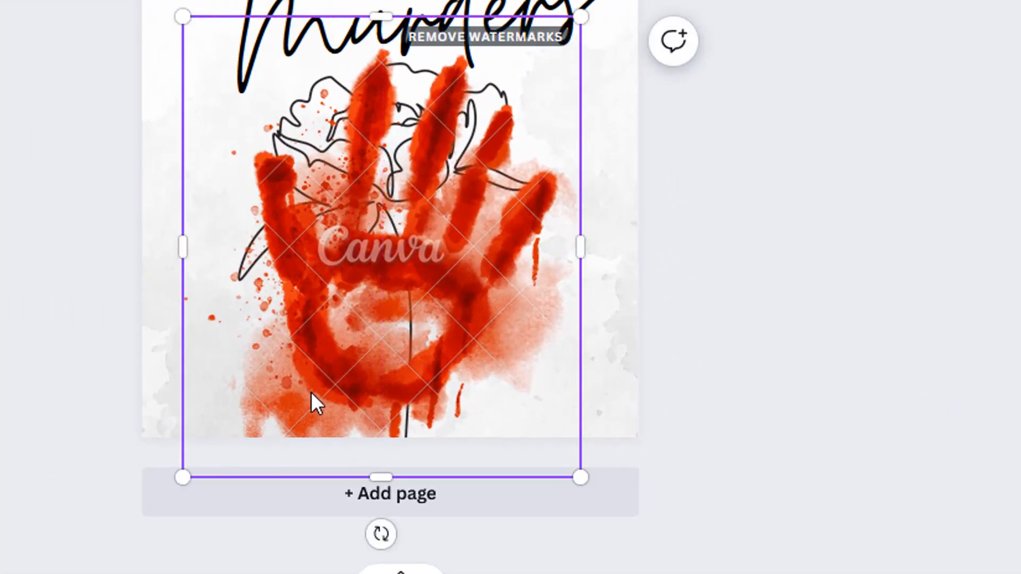
pyautogui.rightClick(313, 403)
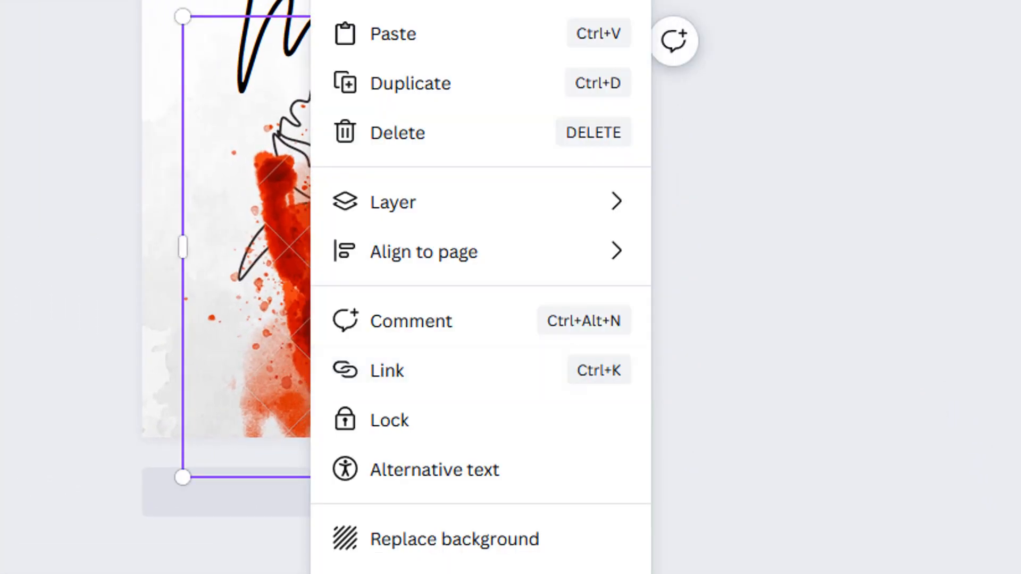
pyautogui.click(16, 373)
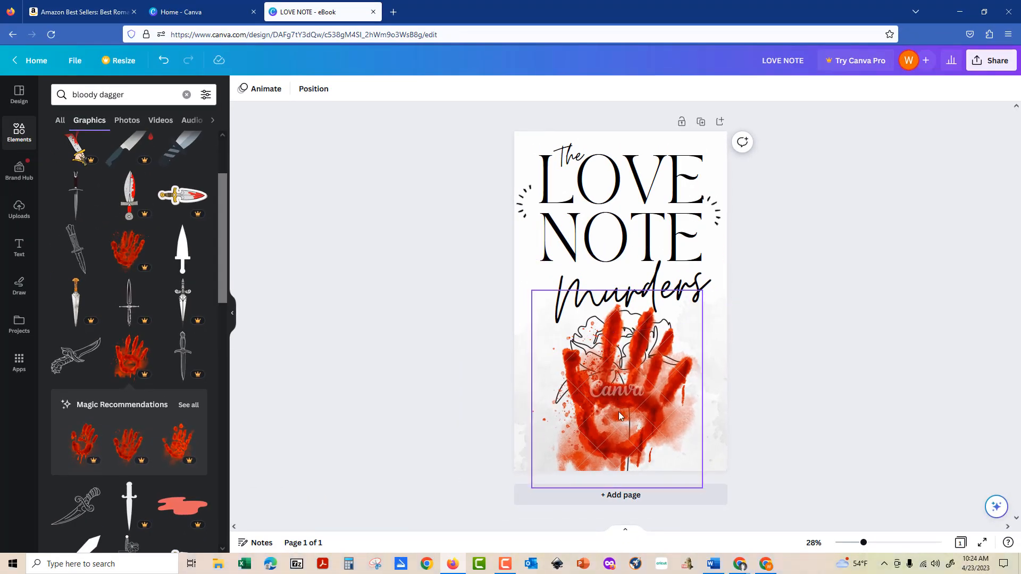
# Move the handprint back one layer so it sits behind the rose drawing.
pyautogui.click(589, 413)
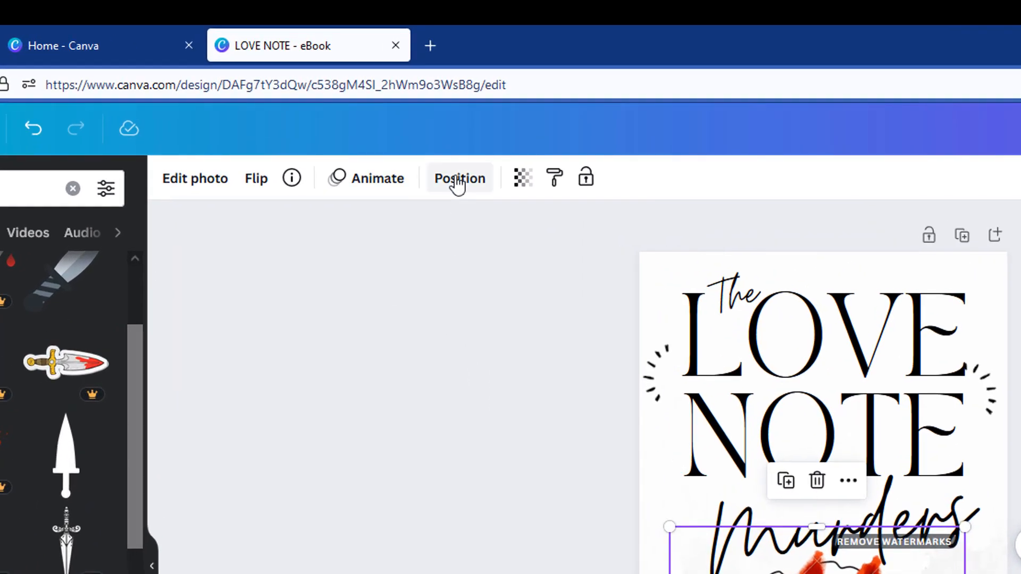
pyautogui.click(410, 89)
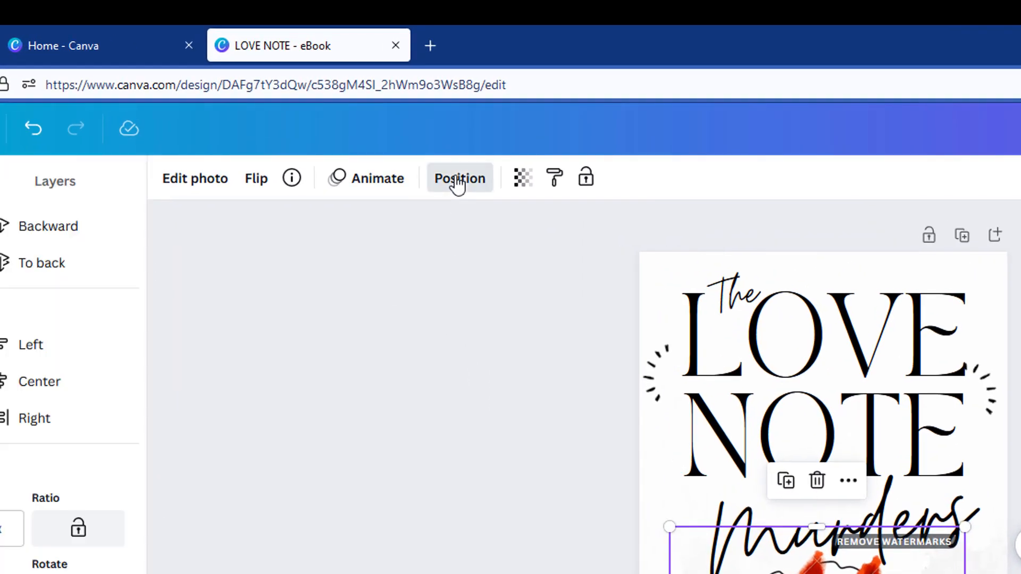
pyautogui.click(26, 233)
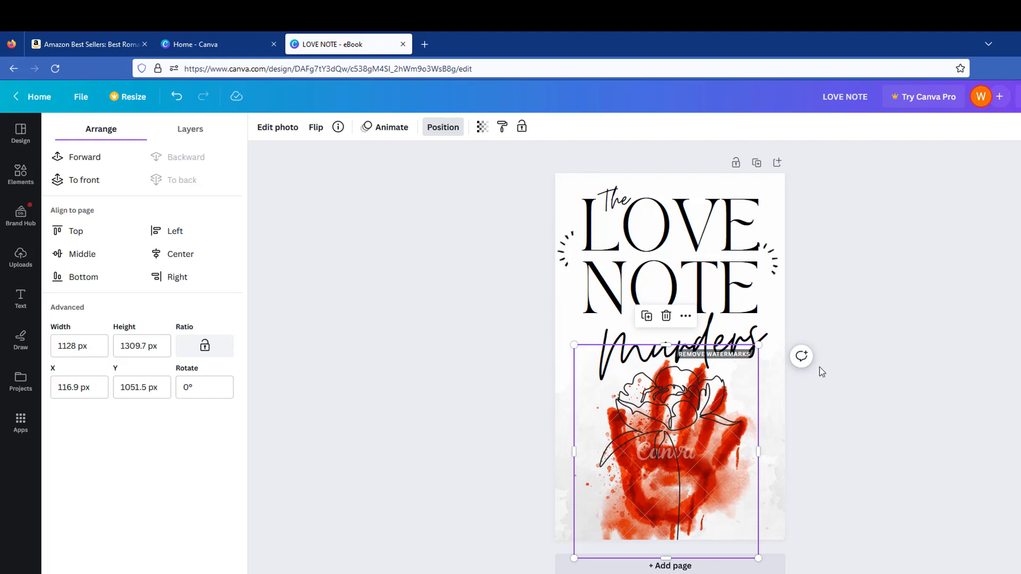
# Fade the handprint to transparency 34 and enlarge it to 2314.8 × 2687.7 px across the cover.
pyautogui.click(482, 127)
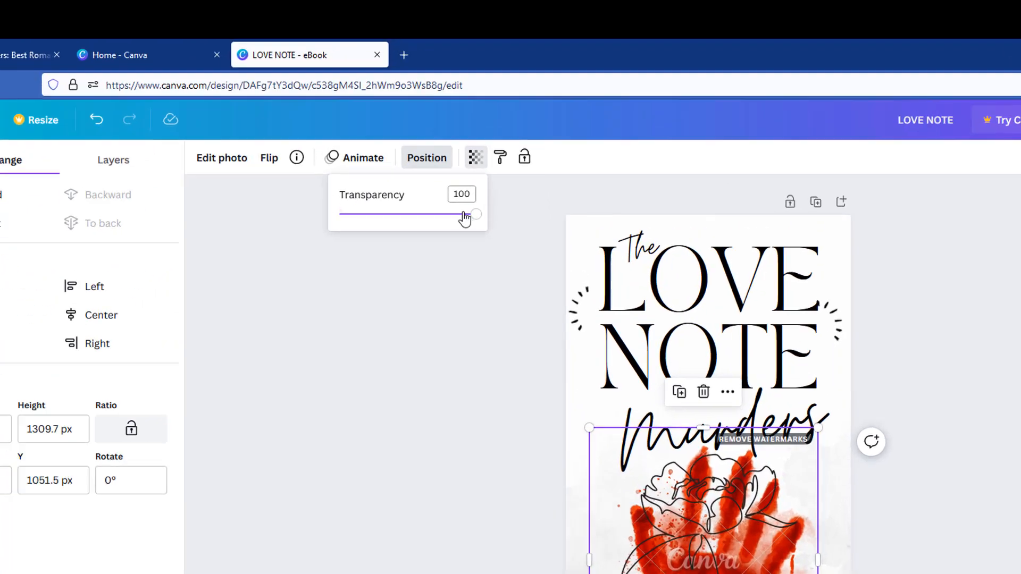
pyautogui.moveTo(464, 215); pyautogui.dragTo(395, 218)
pyautogui.moveTo(316, 367); pyautogui.dragTo(305, 375)
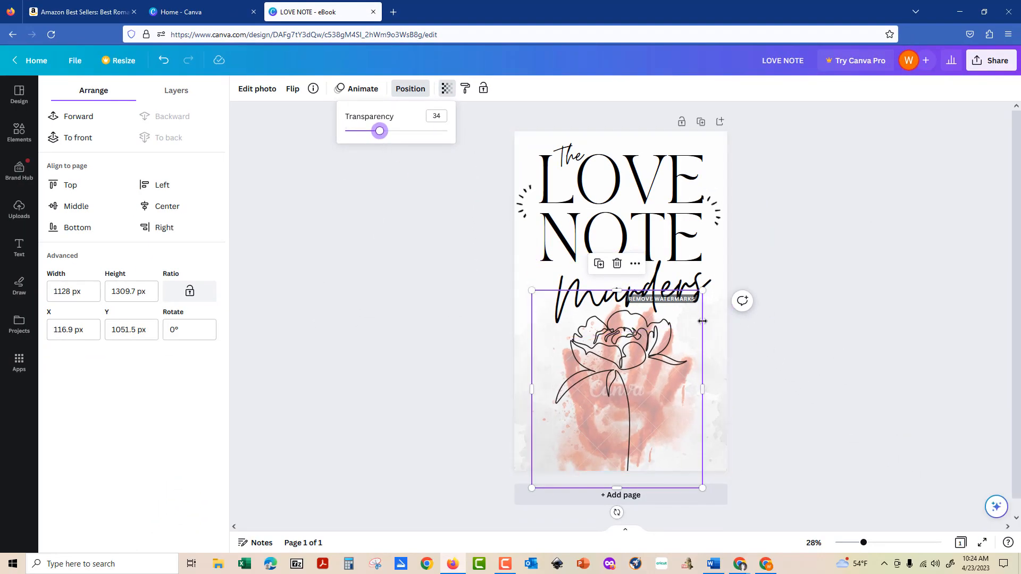
pyautogui.moveTo(703, 291); pyautogui.dragTo(821, 34)
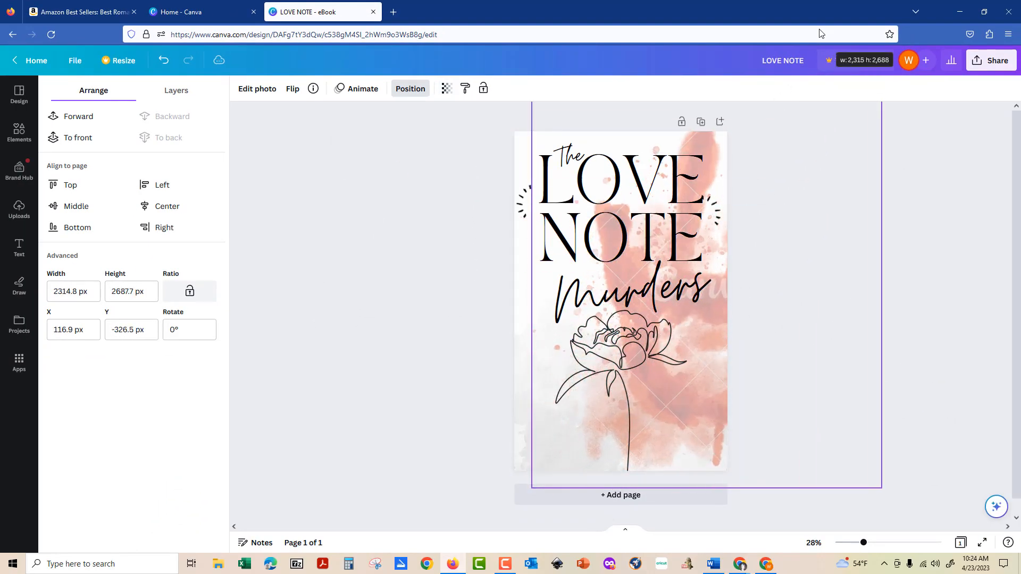
pyautogui.moveTo(686, 441); pyautogui.dragTo(595, 455)
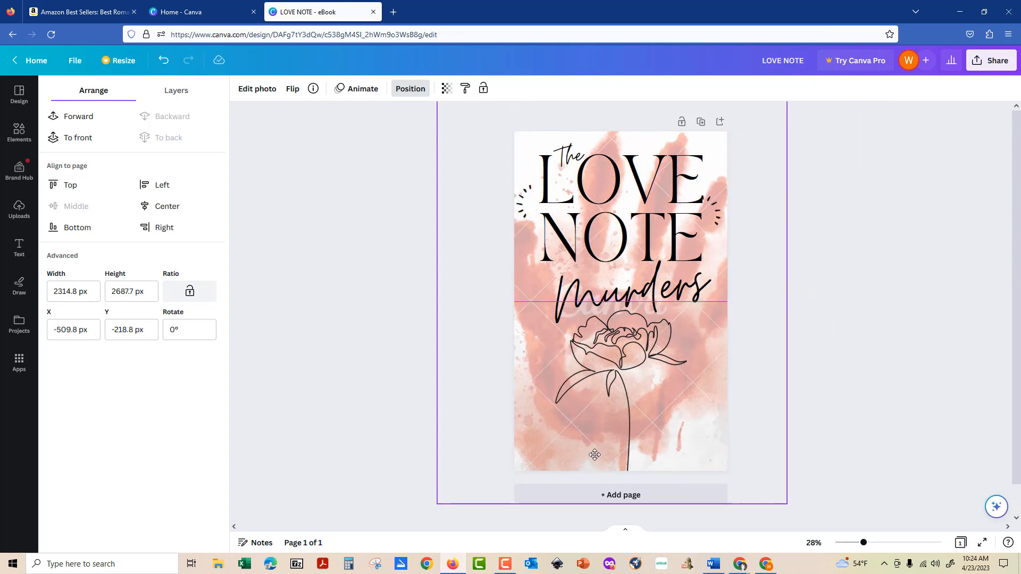
# Return to browsing the Elements panel.
pyautogui.click(945, 348)
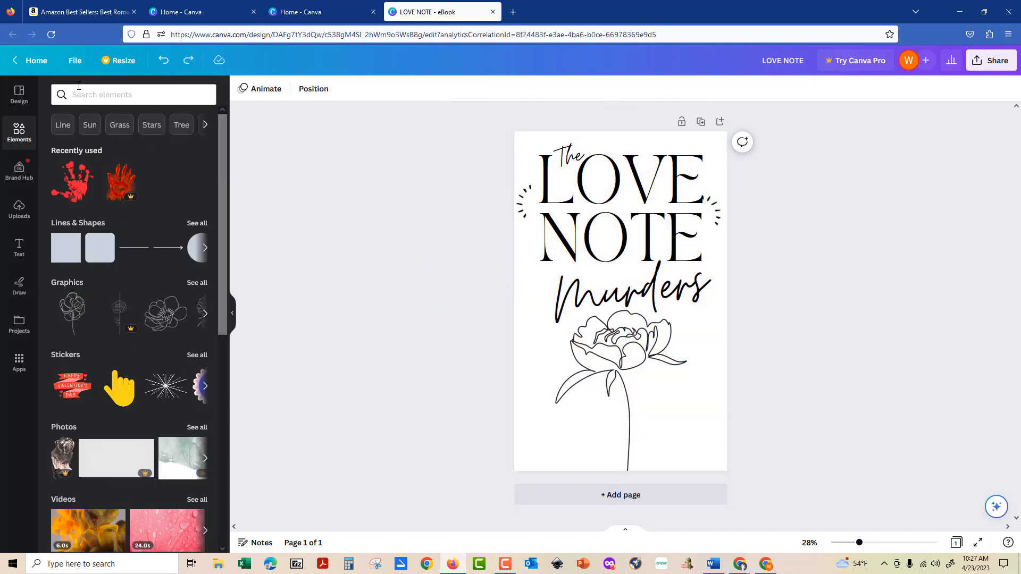
# Add the red handprint from recently used elements, resize it and centre it on the page.
pyautogui.click(78, 87)
pyautogui.click(352, 162)
pyautogui.click(72, 181)
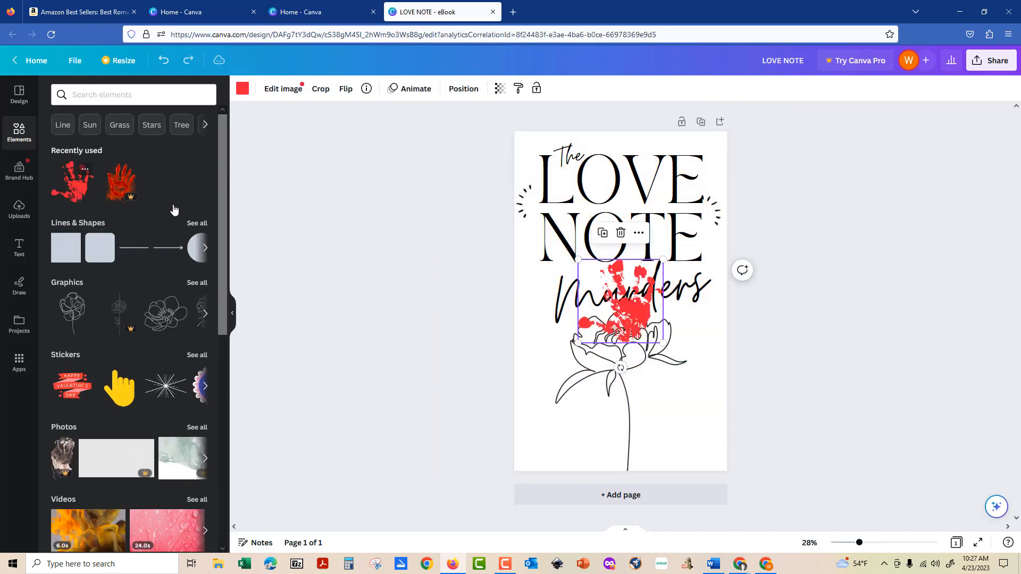
pyautogui.moveTo(634, 311); pyautogui.dragTo(809, 467)
pyautogui.moveTo(650, 415); pyautogui.dragTo(629, 405)
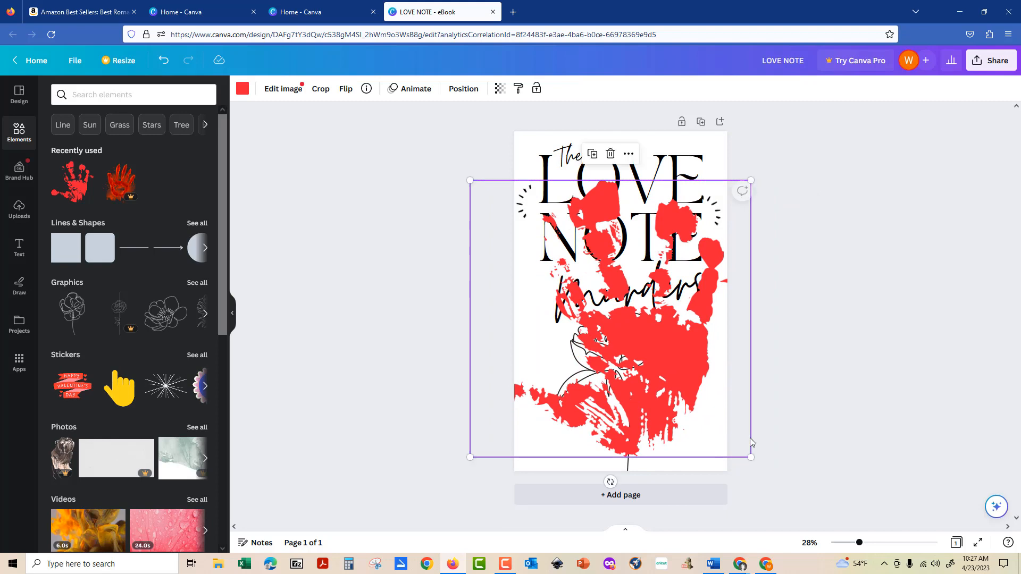
pyautogui.moveTo(751, 456); pyautogui.dragTo(727, 413)
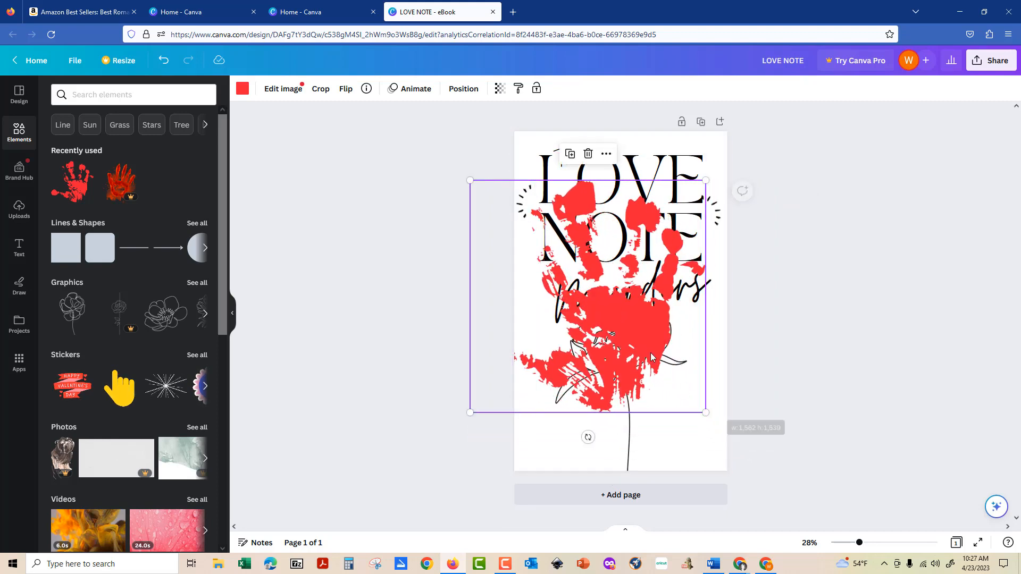
pyautogui.moveTo(653, 350); pyautogui.dragTo(691, 379)
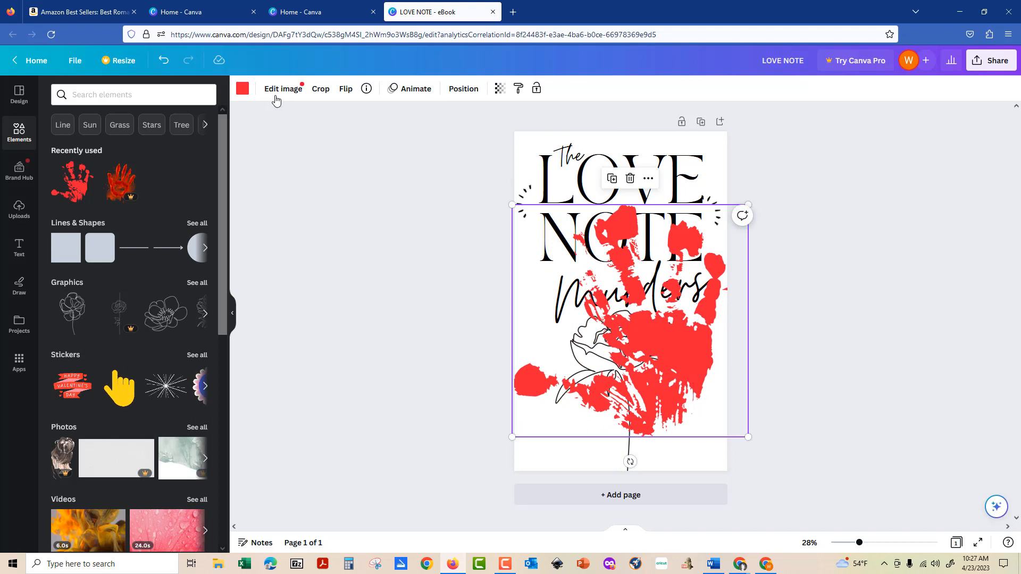
# Send the handprint to the back and fade it to transparency 26.
pyautogui.click(461, 92)
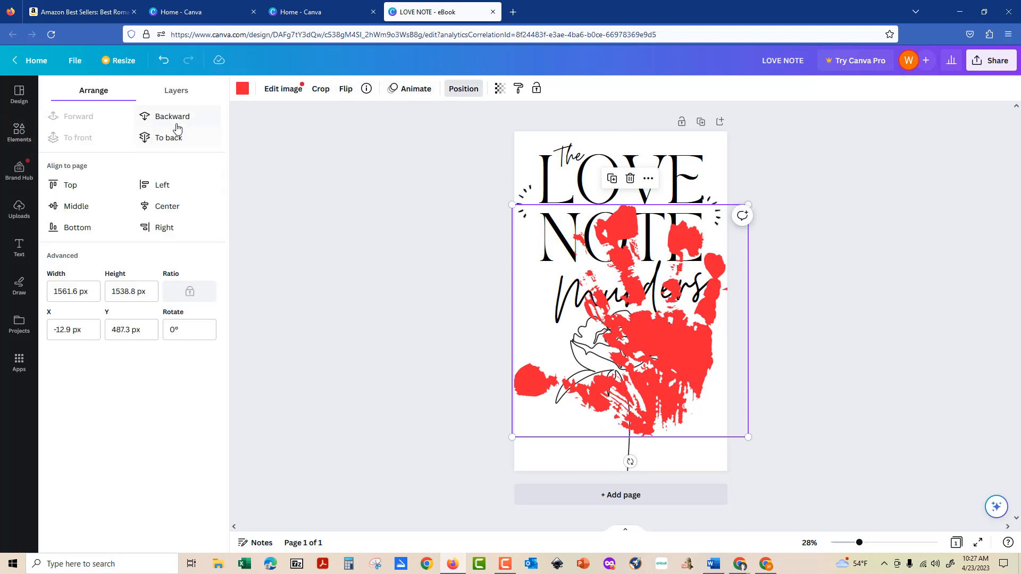
pyautogui.click(500, 88)
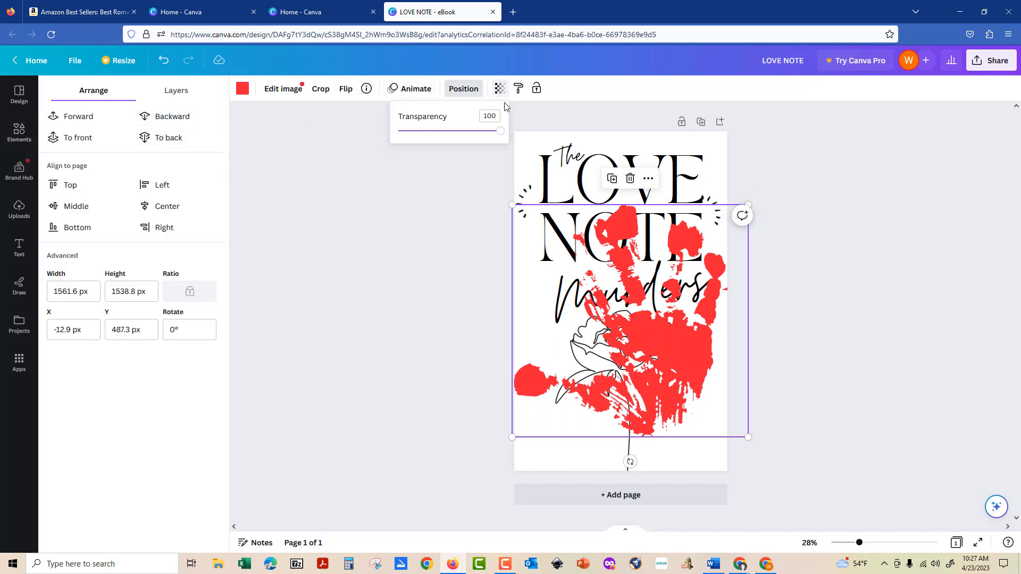
pyautogui.click(344, 203)
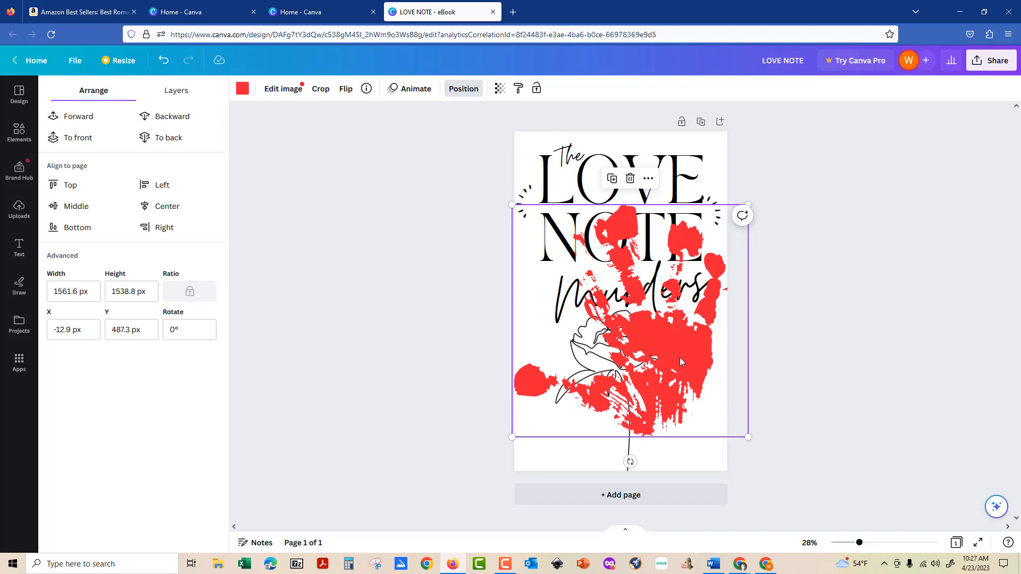
pyautogui.click(168, 138)
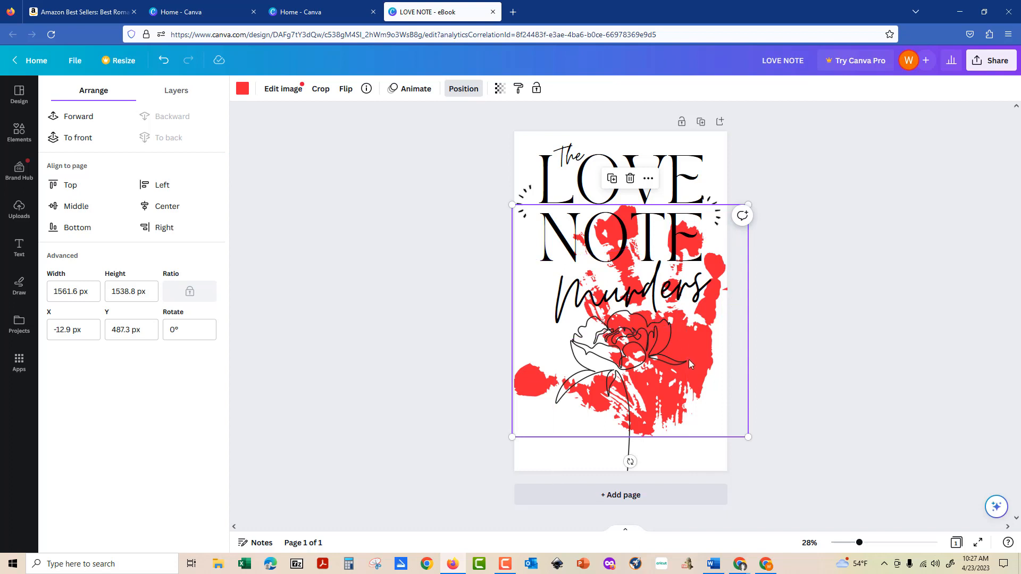
pyautogui.click(501, 86)
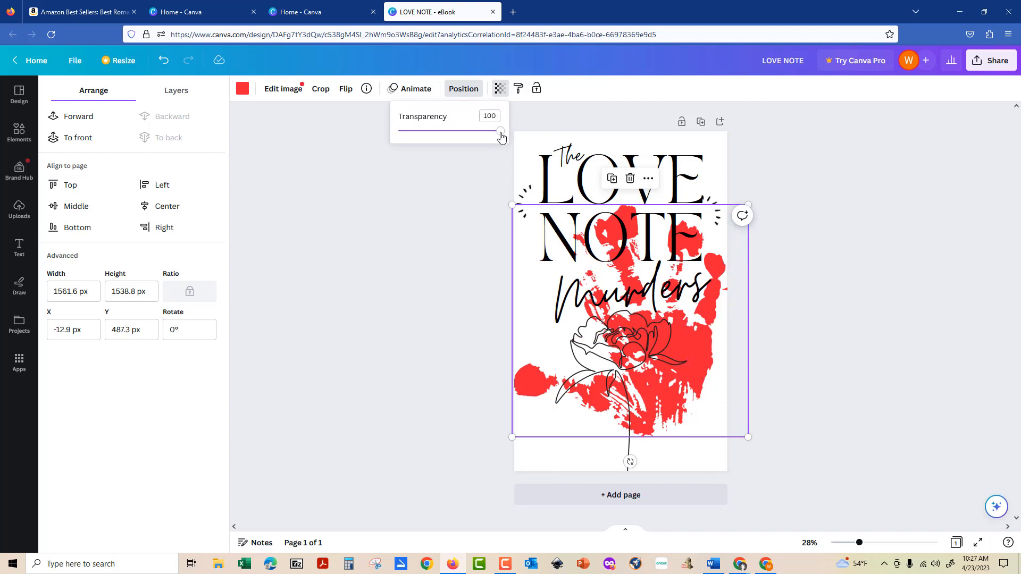
pyautogui.moveTo(499, 131); pyautogui.dragTo(427, 135)
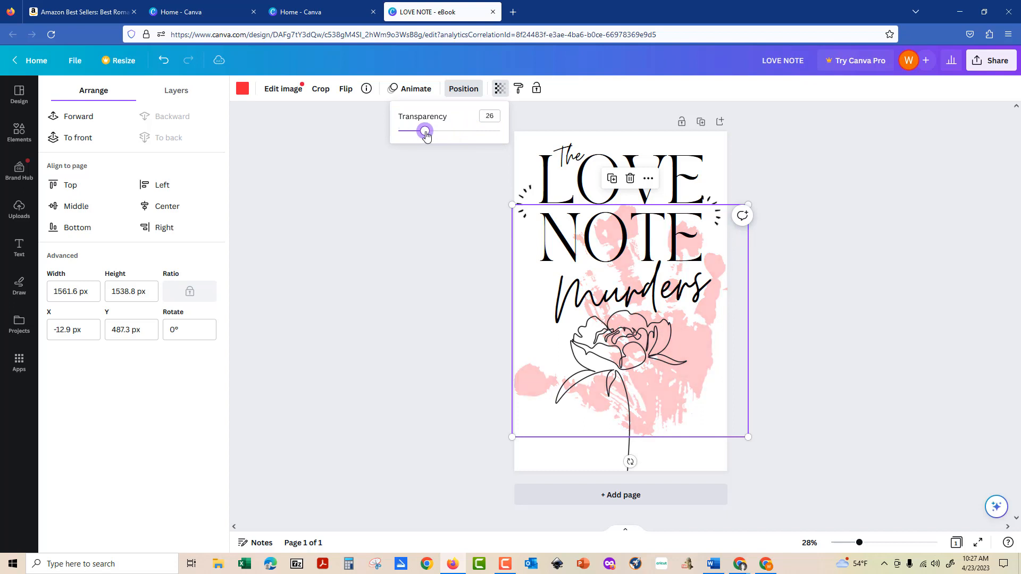
pyautogui.click(404, 281)
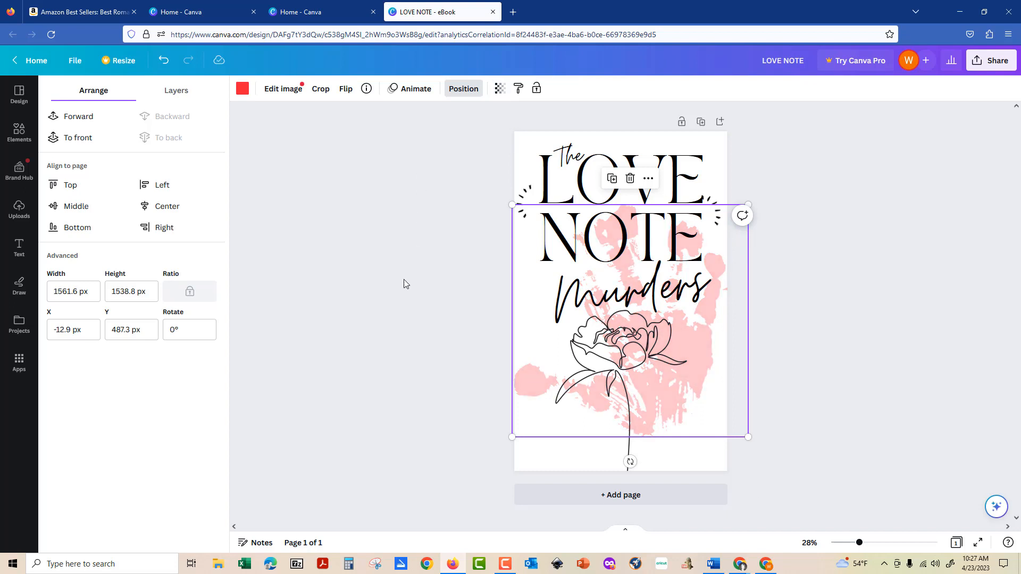
pyautogui.click(404, 279)
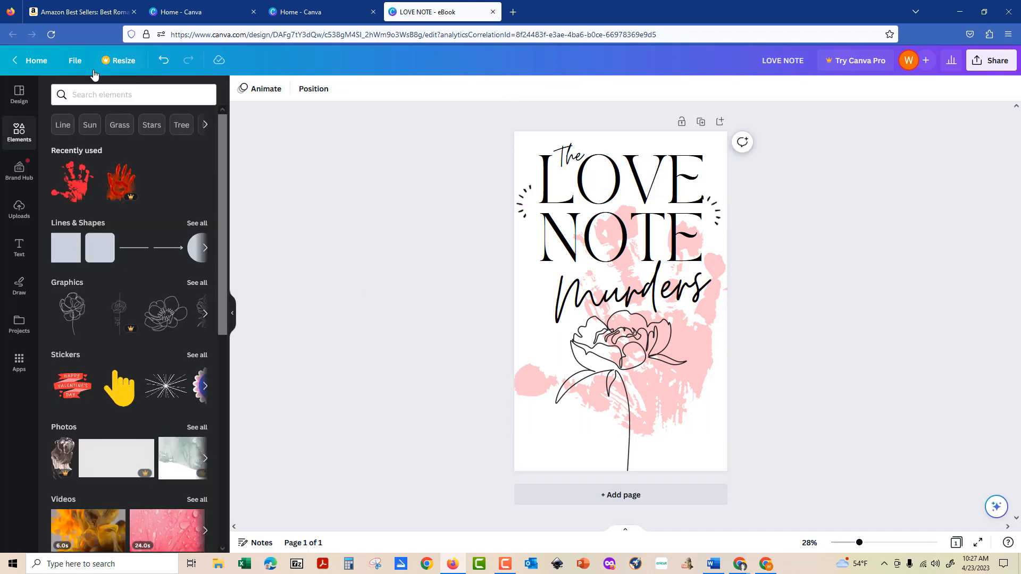
# Search Elements for 'marbled', show all marble graphics, and try then delete the gold marble texture.
pyautogui.click(96, 93)
pyautogui.write('marbled')
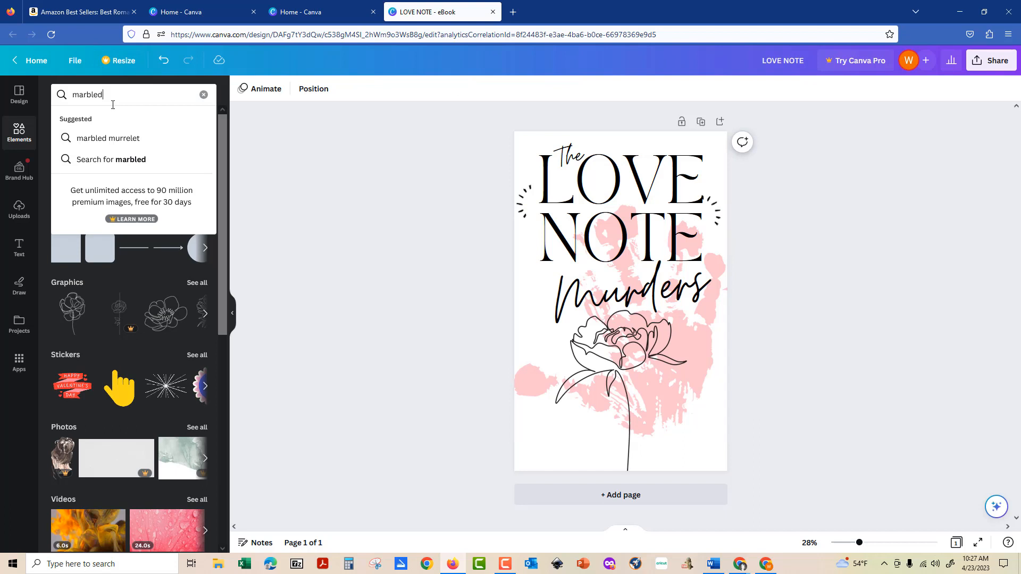
pyautogui.press('Return')
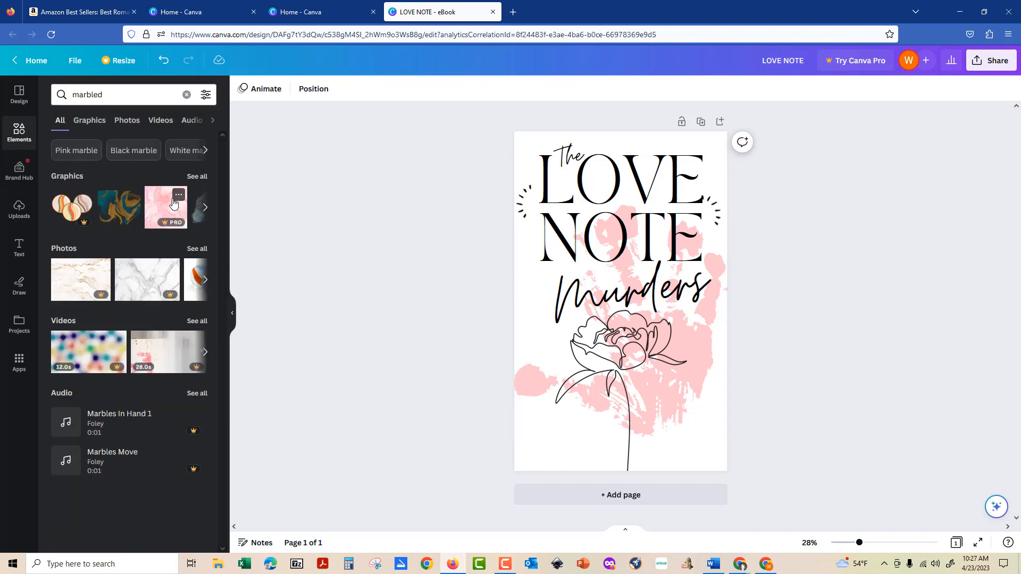
pyautogui.click(197, 177)
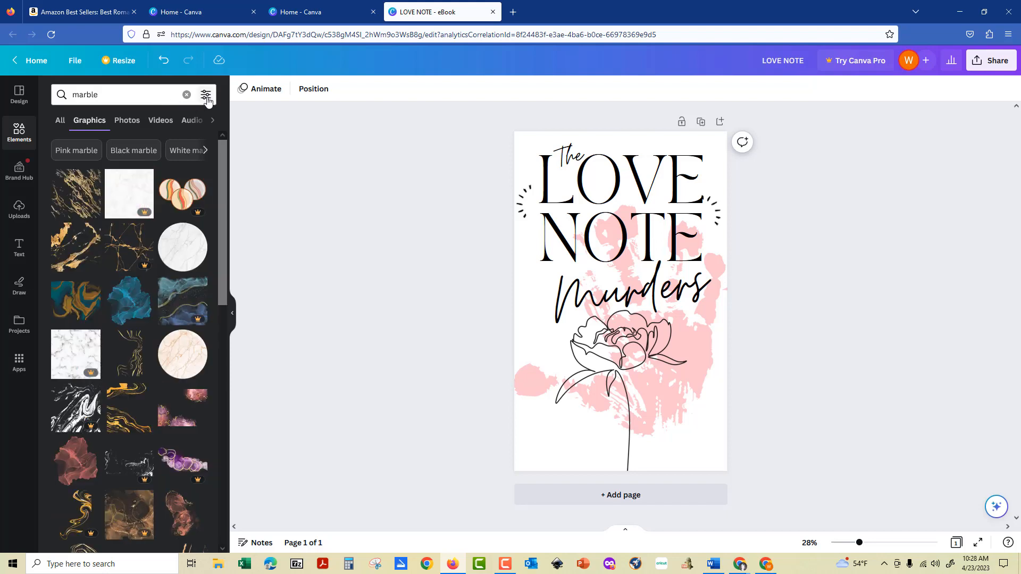
pyautogui.click(74, 194)
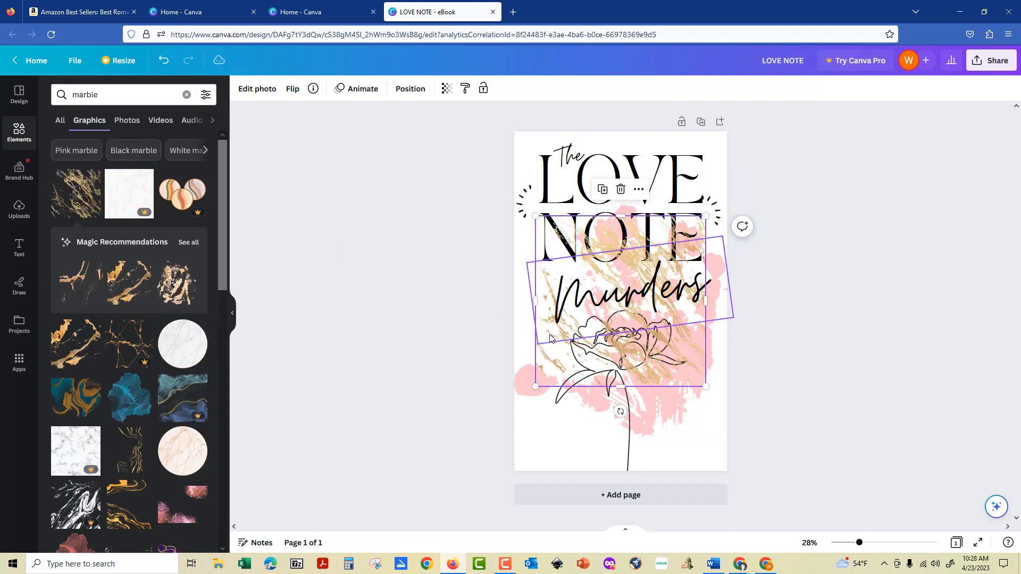
pyautogui.press('Delete')
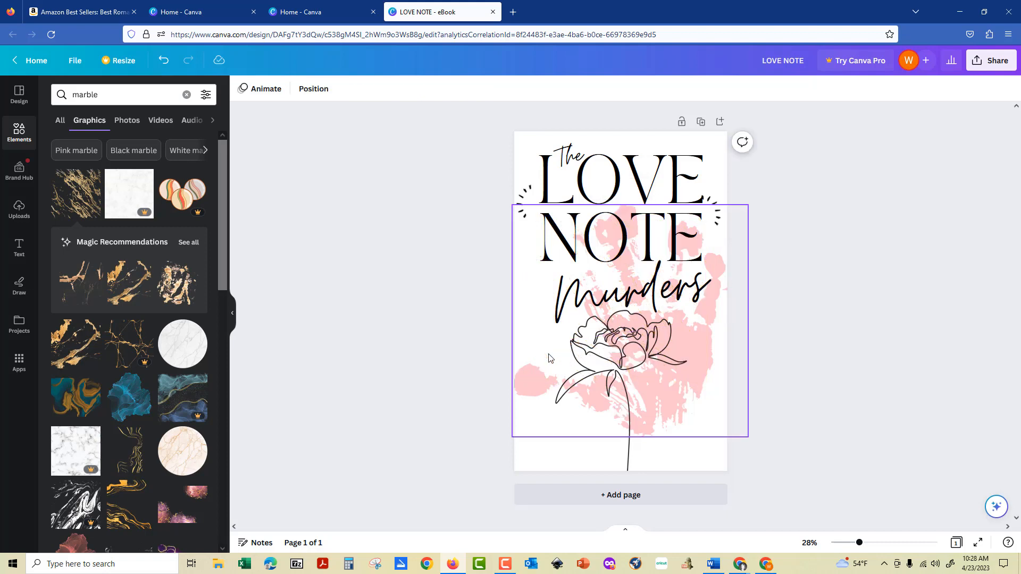
# Try and delete the teal and peach marble texture, then scroll further through the results.
pyautogui.scroll(-3, 92, 379)
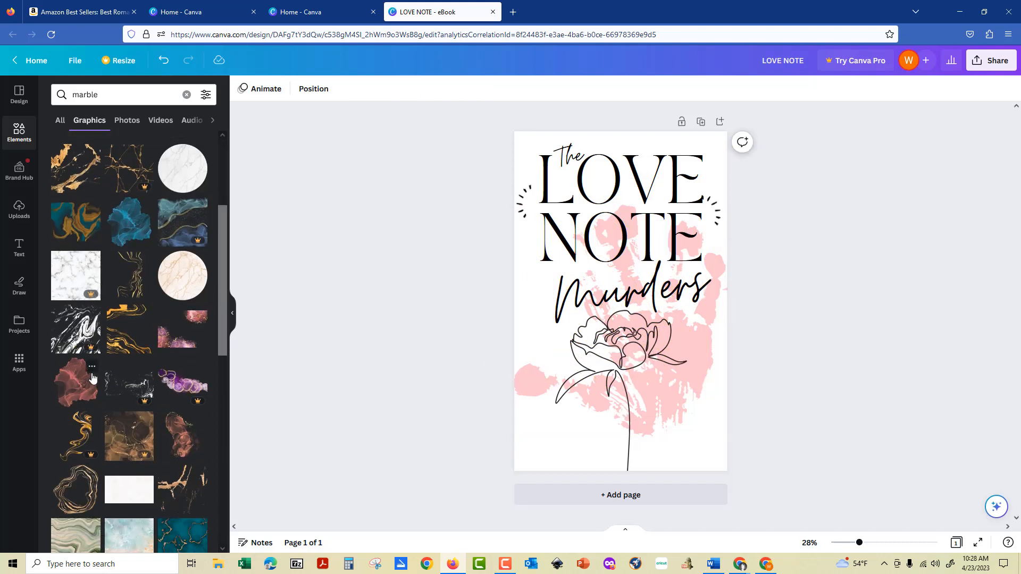
pyautogui.scroll(-5, 92, 378)
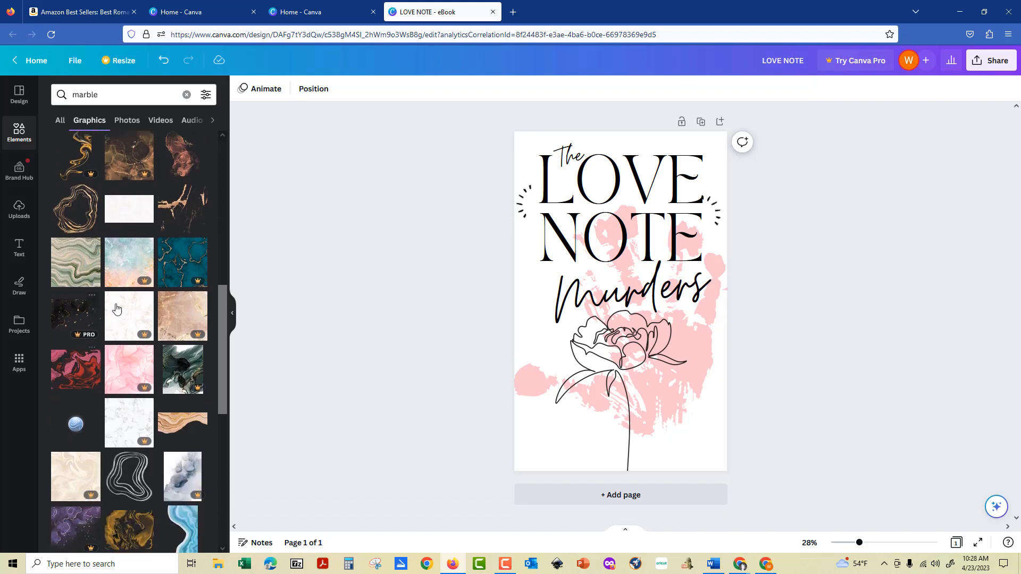
pyautogui.click(128, 268)
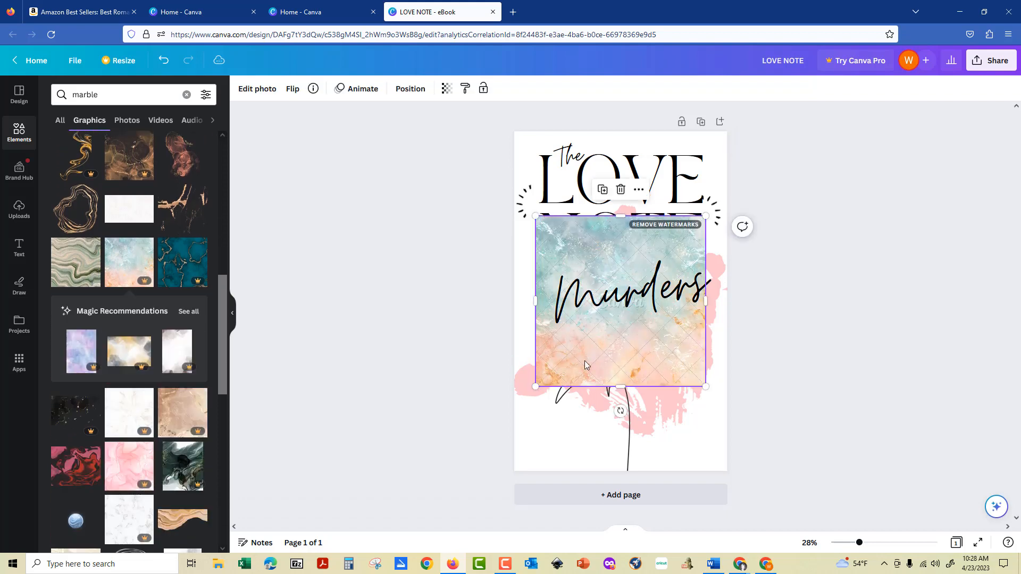
pyautogui.press('Delete')
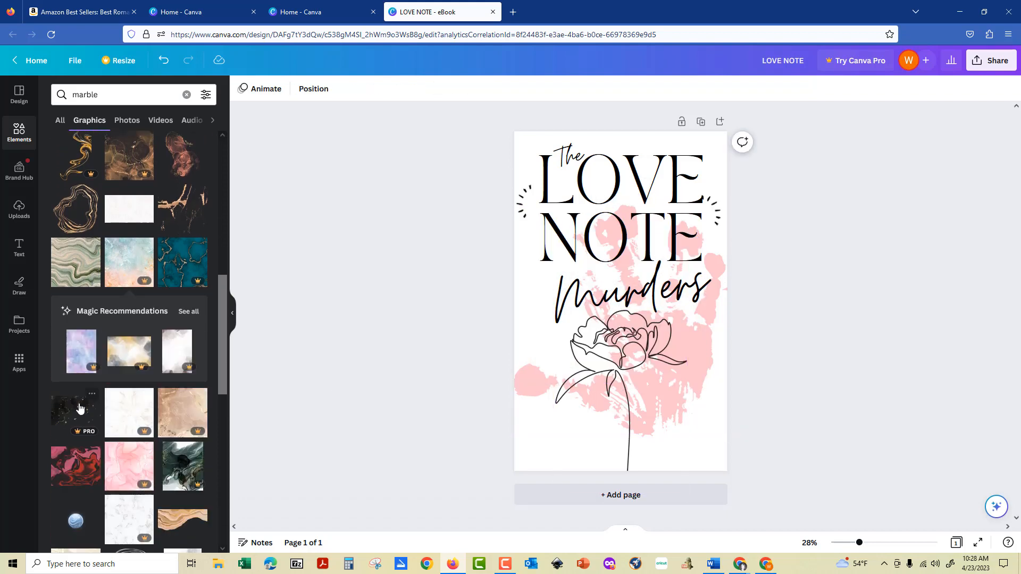
pyautogui.scroll(-6, 102, 301)
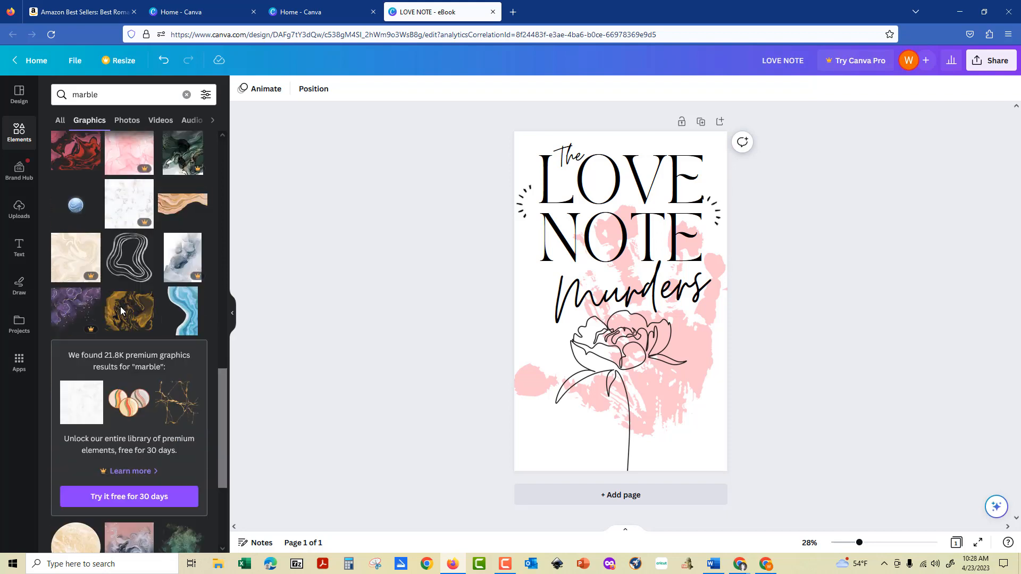
pyautogui.scroll(-5, 121, 311)
pyautogui.scroll(-3, 121, 311)
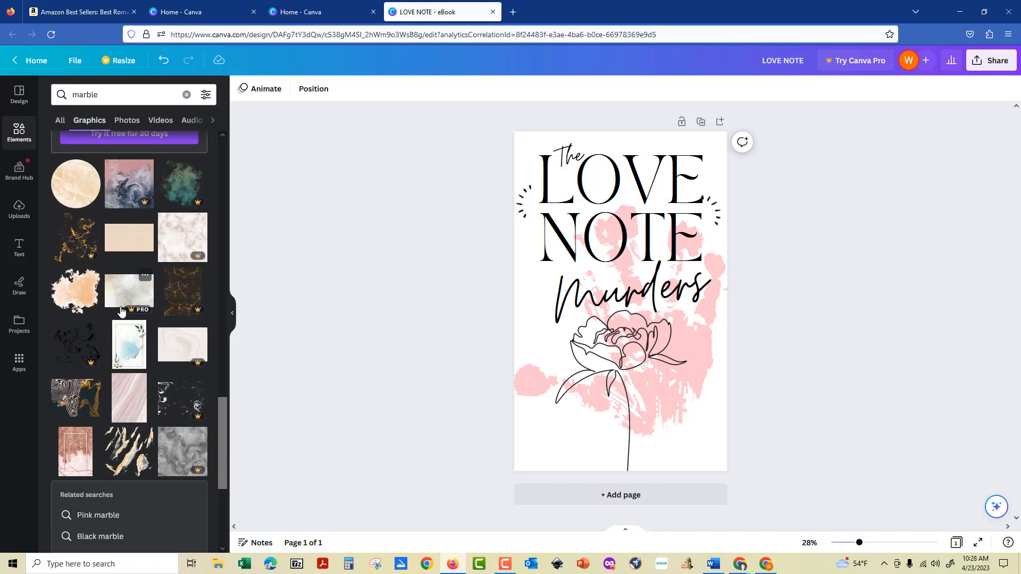
# Add the peach watercolor splash, enlarge it over the lower cover, and fade it to about 49 transparency.
pyautogui.click(76, 299)
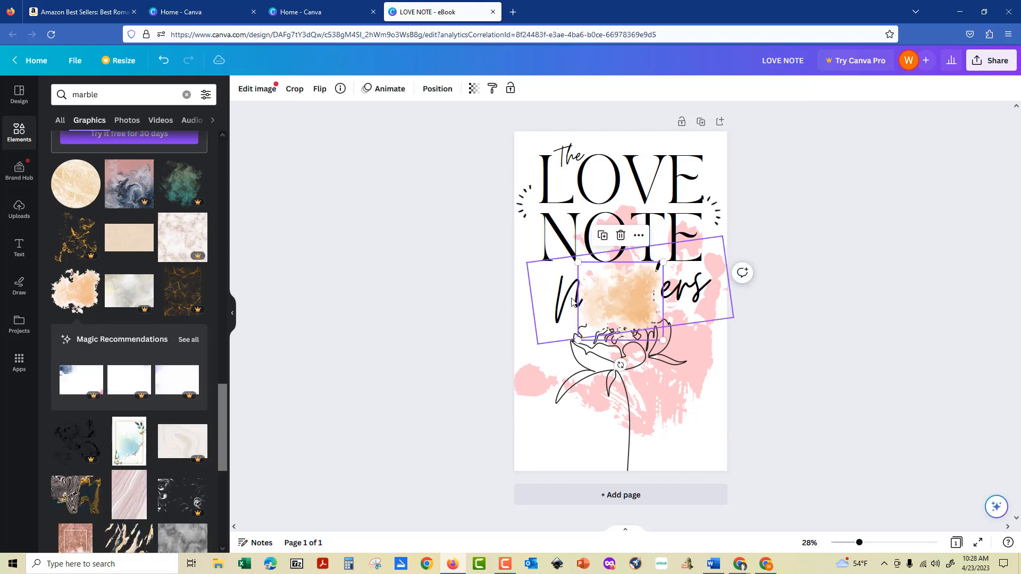
pyautogui.moveTo(622, 301); pyautogui.dragTo(691, 442)
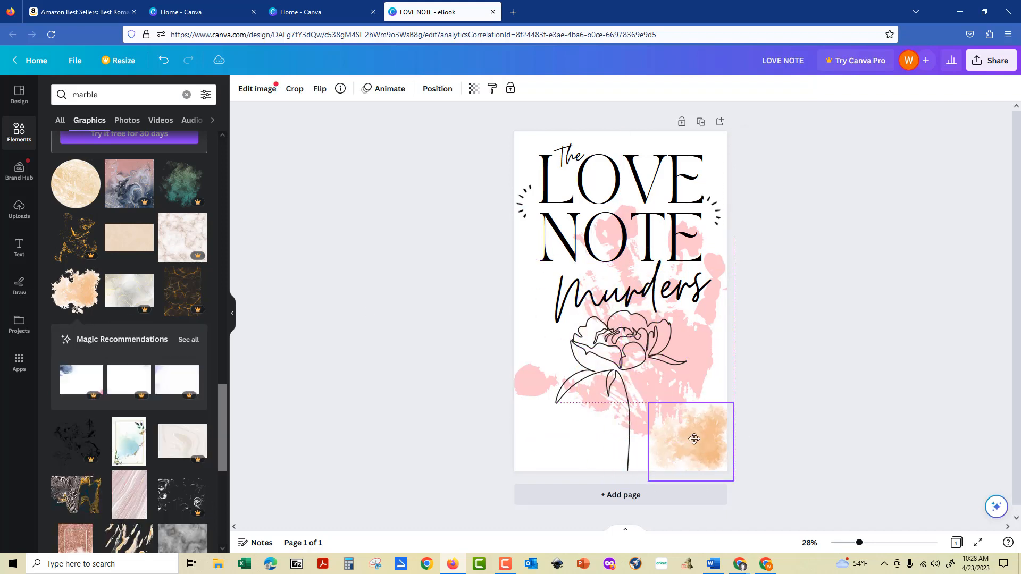
pyautogui.moveTo(648, 402); pyautogui.dragTo(465, 230)
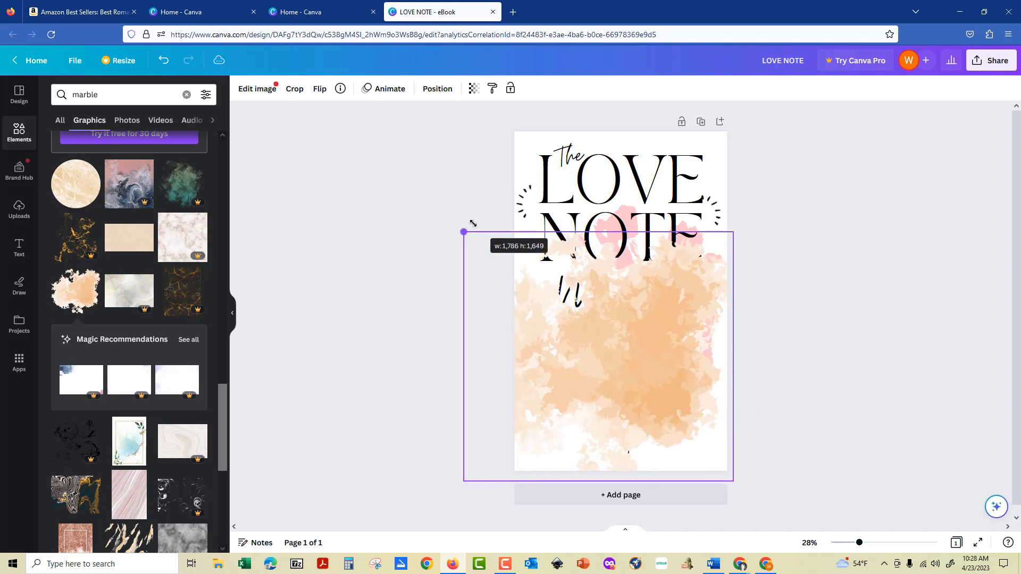
pyautogui.moveTo(675, 372); pyautogui.dragTo(712, 448)
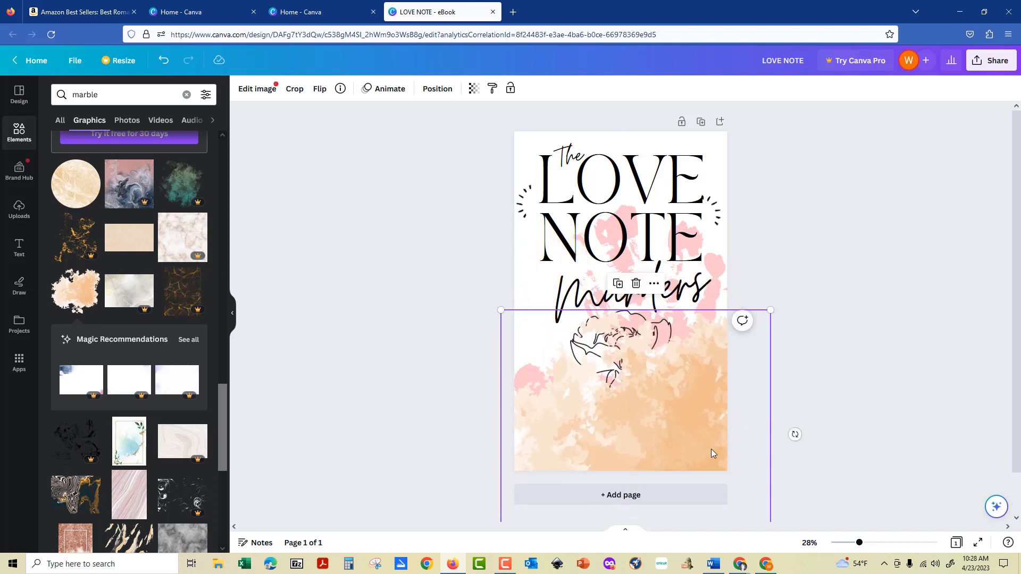
pyautogui.click(470, 91)
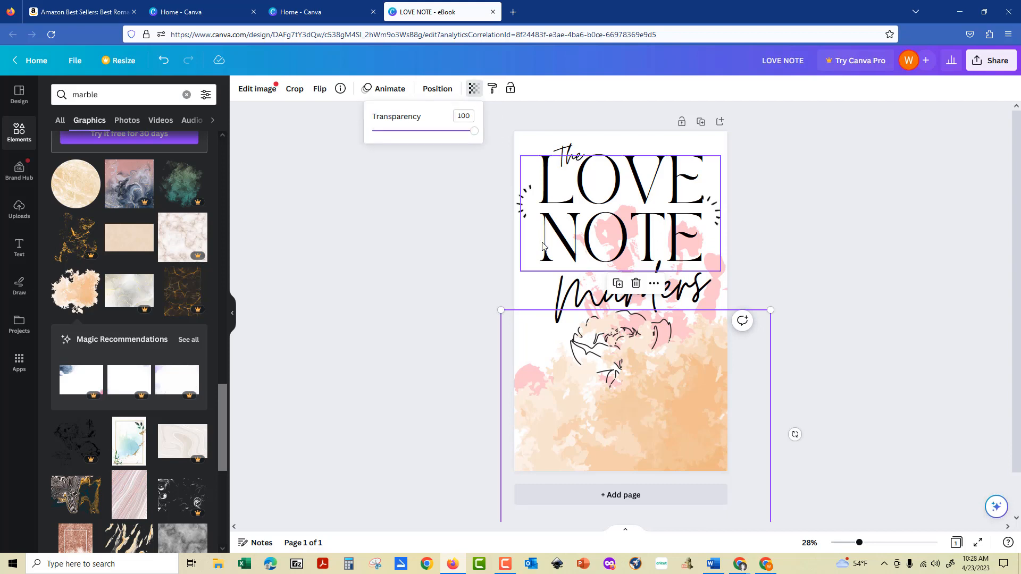
pyautogui.moveTo(474, 133); pyautogui.dragTo(424, 138)
# Send the peach watercolor back behind the rose line drawing.
pyautogui.click(437, 89)
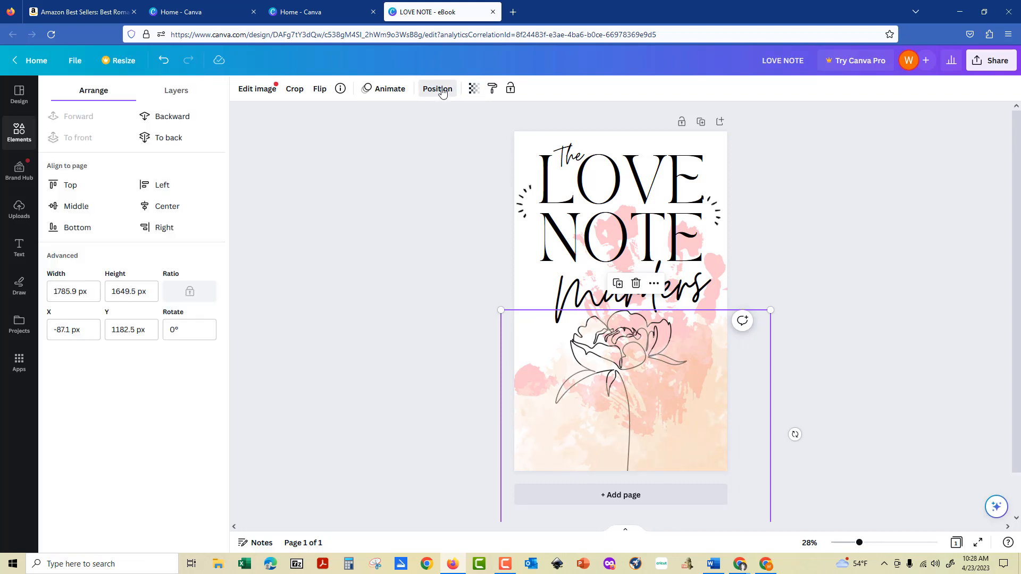
pyautogui.click(164, 120)
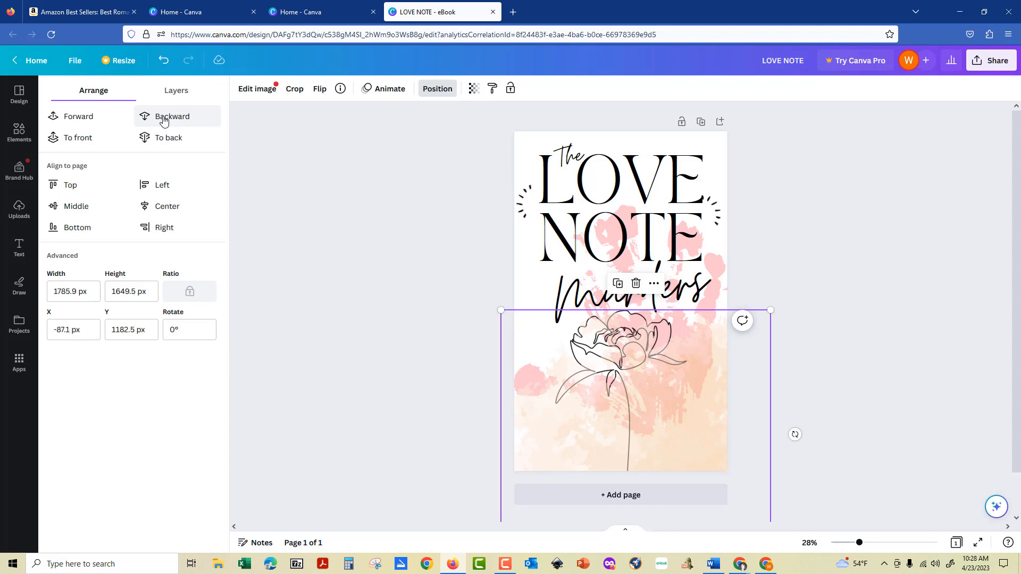
pyautogui.click(872, 247)
pyautogui.click(873, 247)
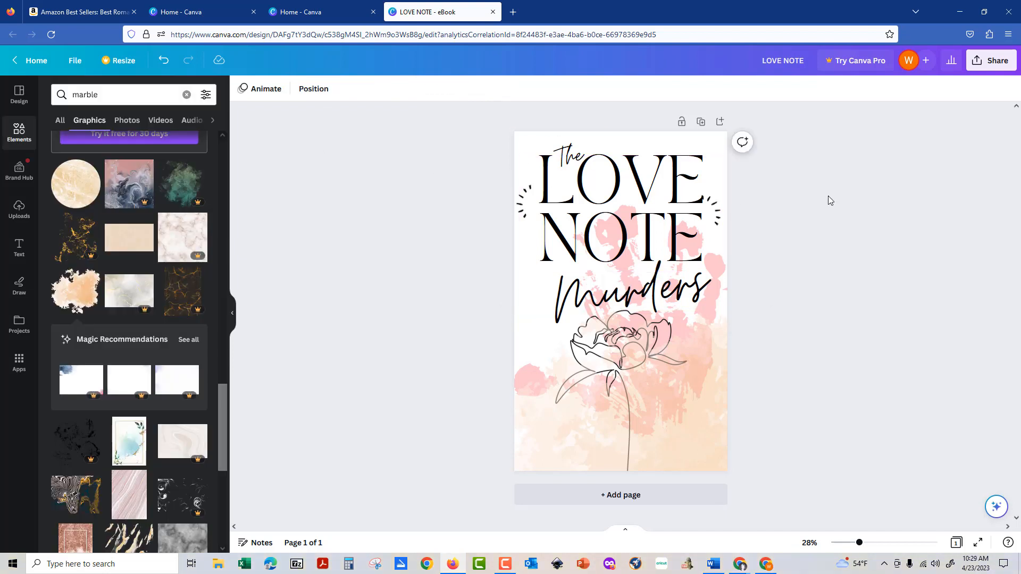
pyautogui.click(578, 352)
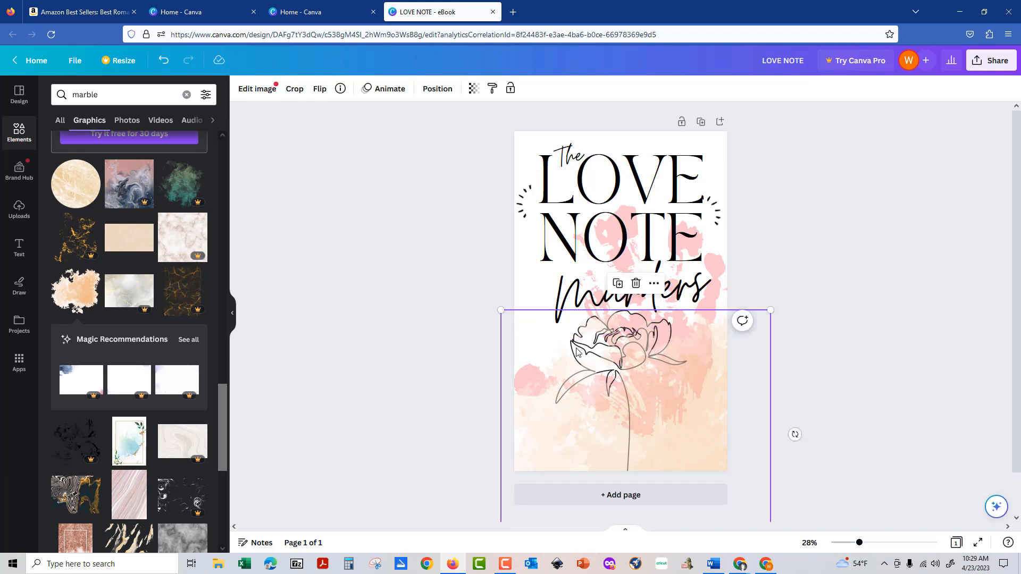
pyautogui.click(444, 91)
pyautogui.click(168, 119)
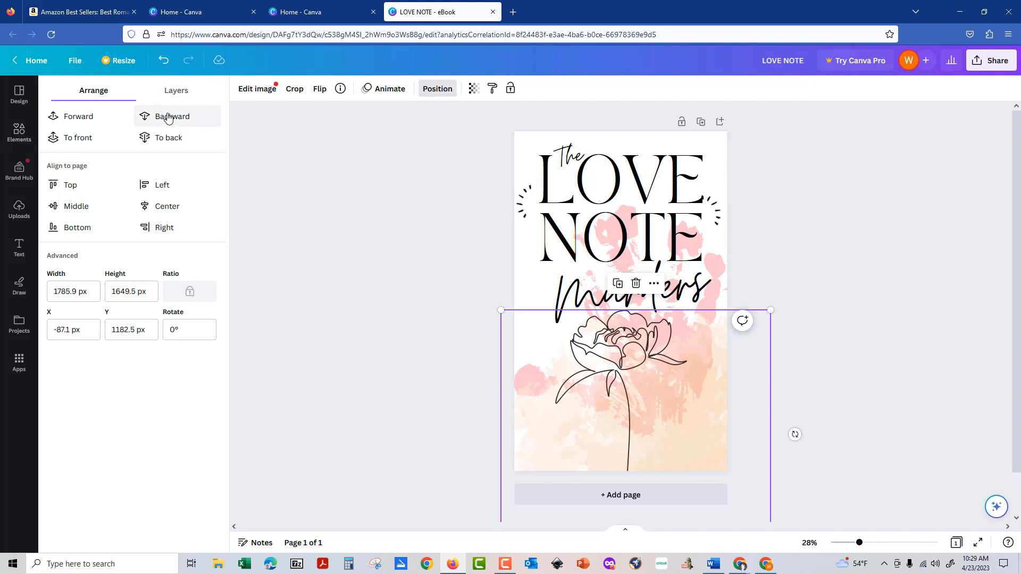
pyautogui.click(917, 260)
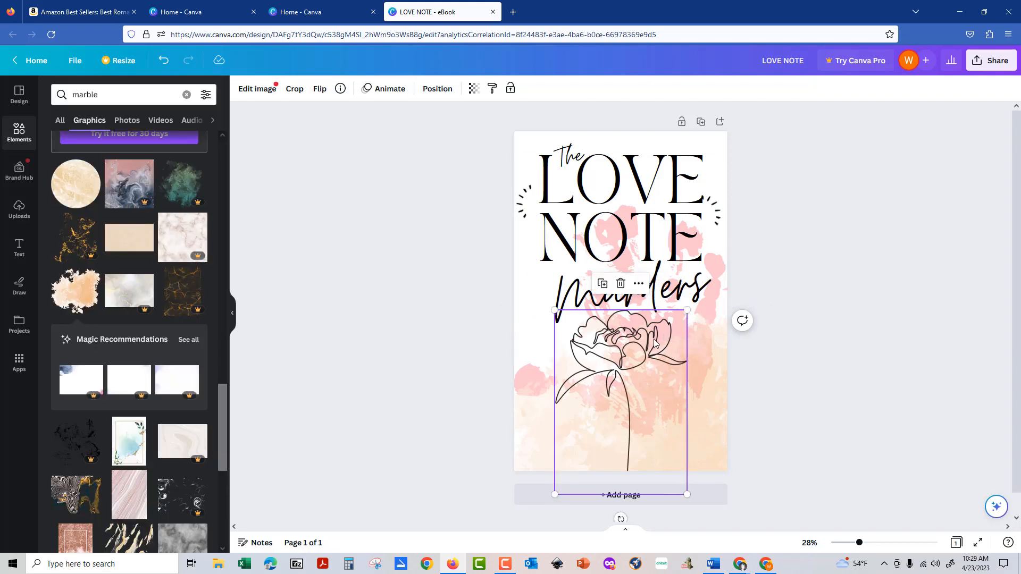
pyautogui.click(409, 305)
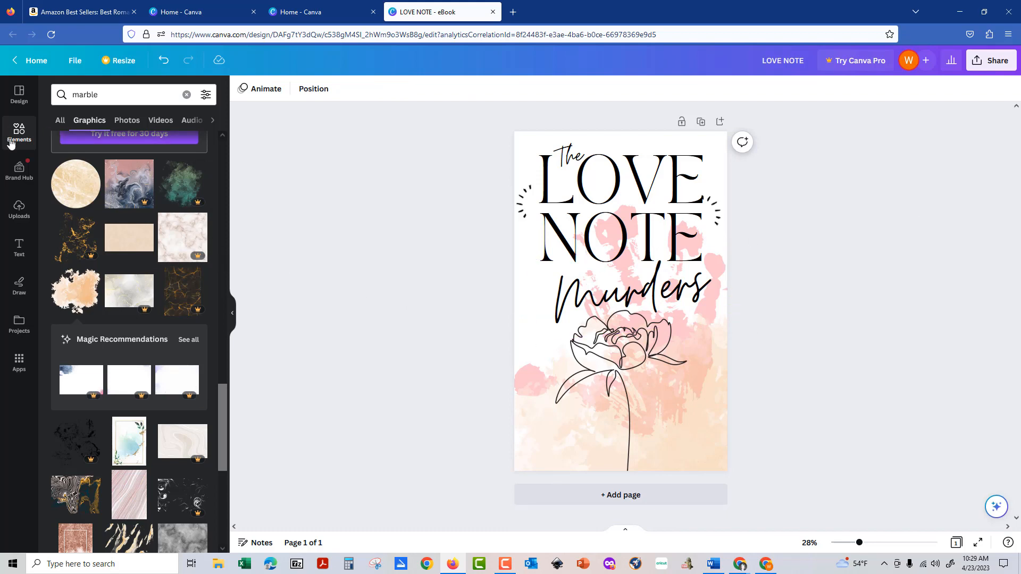
# Add a bold 118-pt Canva Sans heading at the bottom of the cover containing the author's name.
pyautogui.click(19, 248)
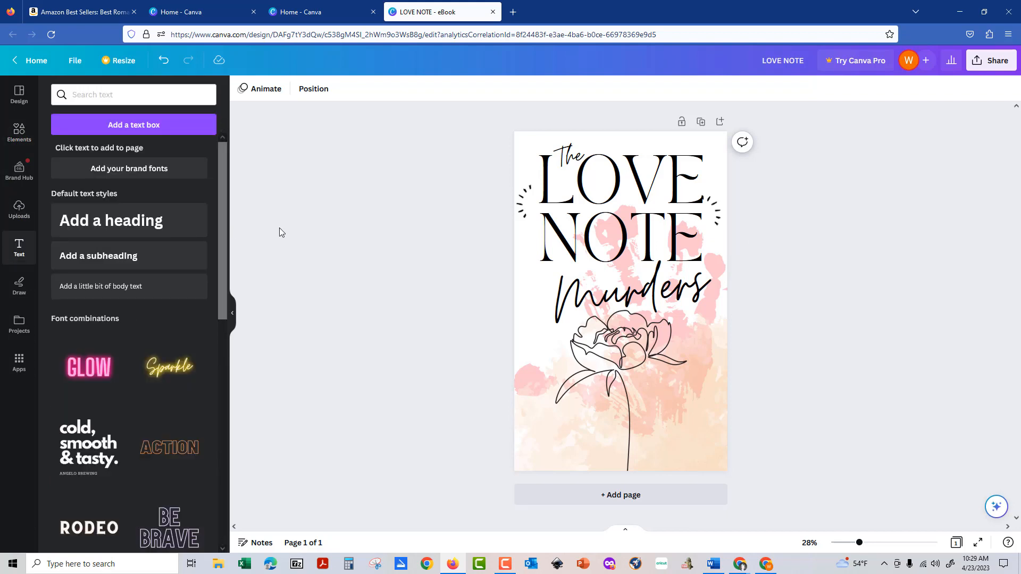
pyautogui.click(113, 223)
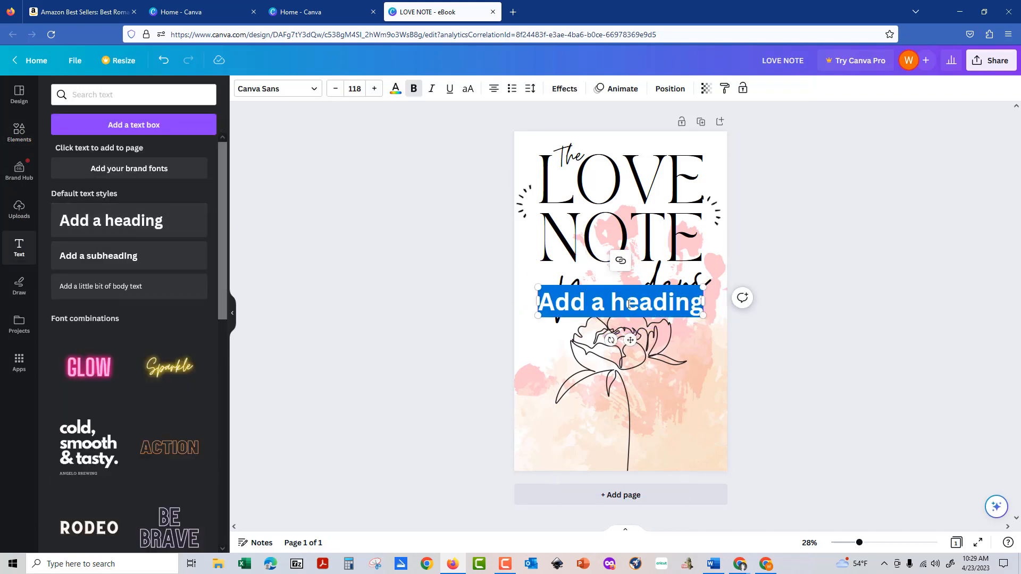
pyautogui.click(455, 302)
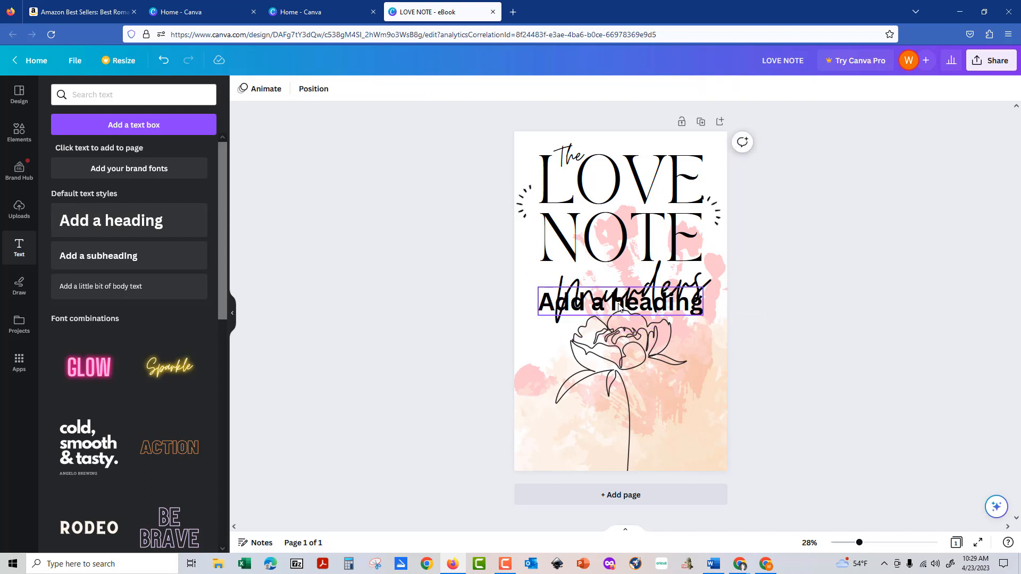
pyautogui.moveTo(619, 308); pyautogui.dragTo(620, 445)
pyautogui.tripleClick(585, 448)
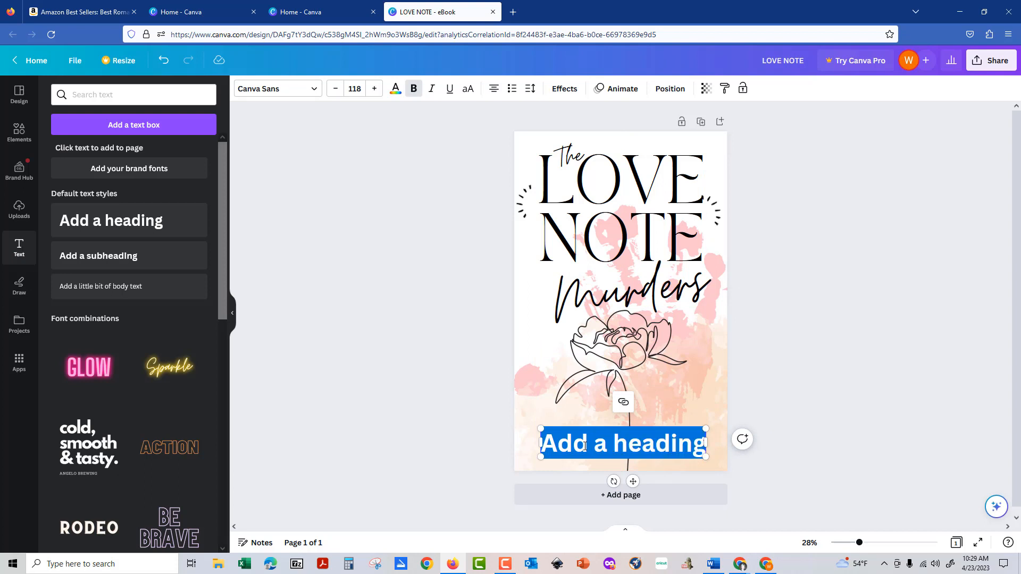
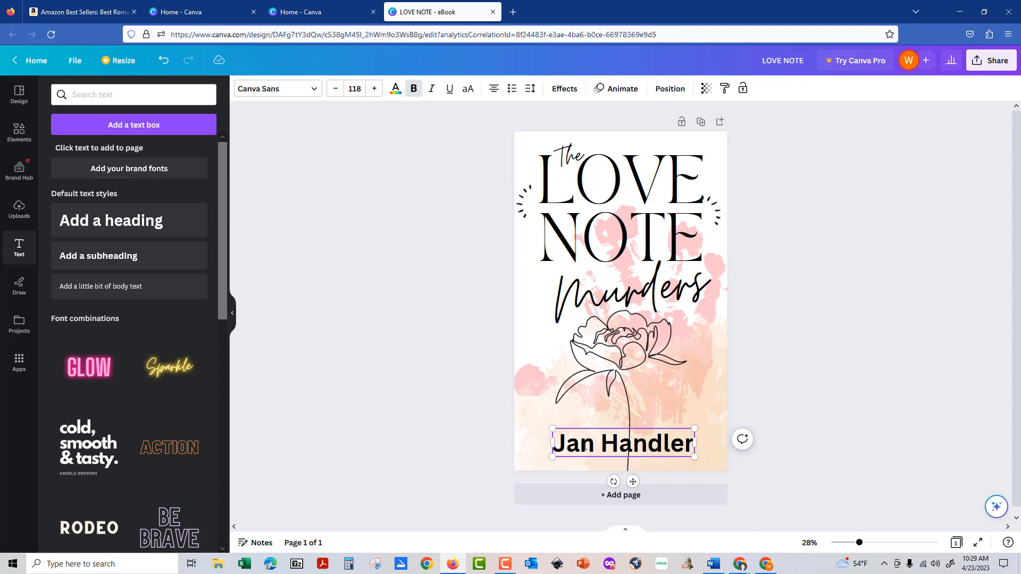
pyautogui.click(930, 389)
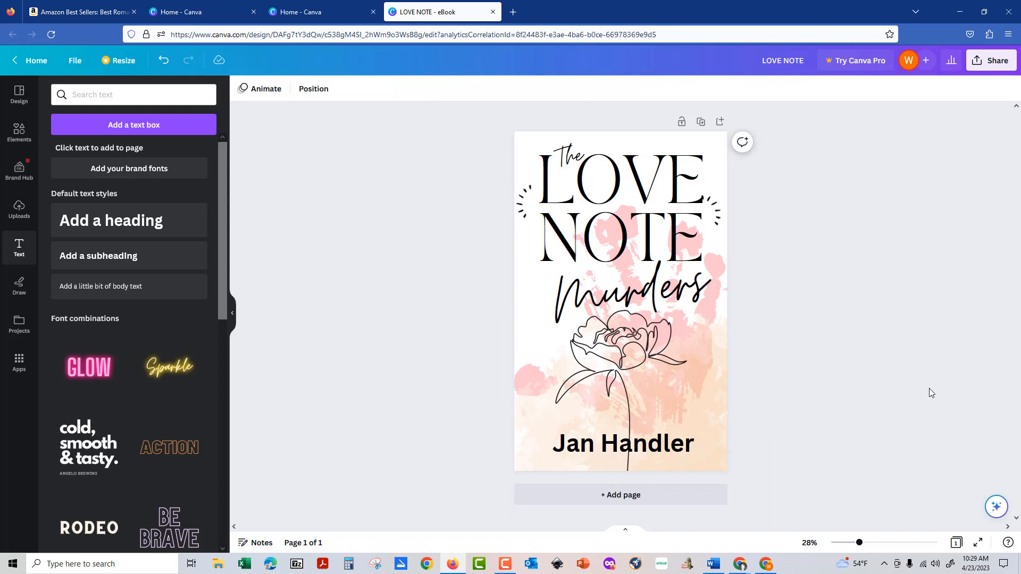
pyautogui.click(688, 448)
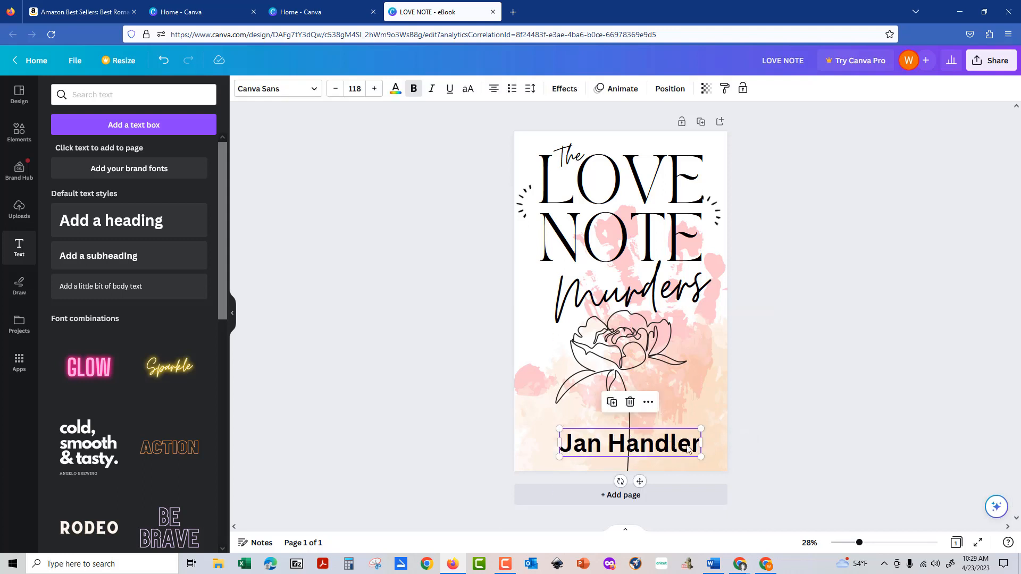
pyautogui.click(849, 426)
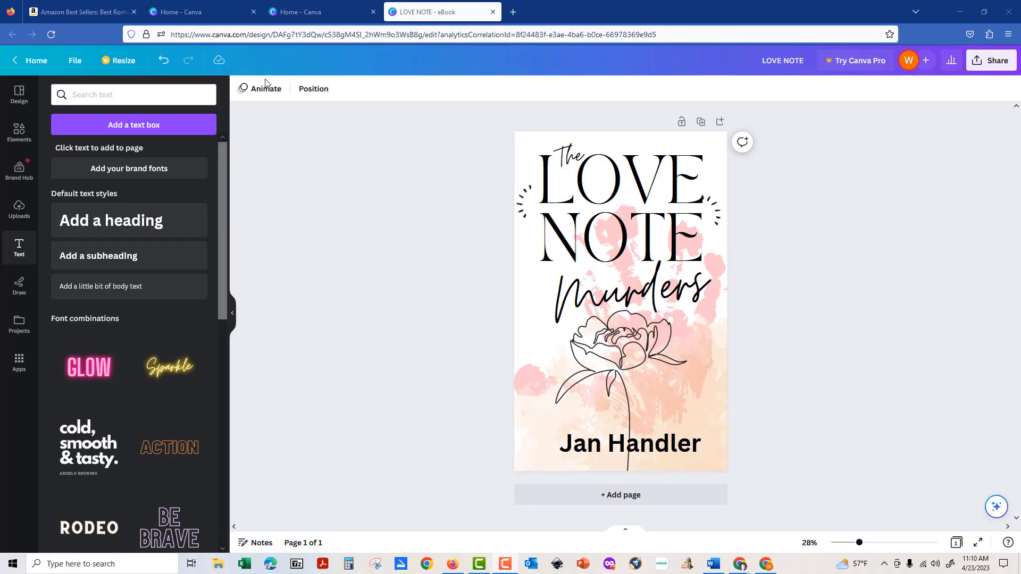
# Go to the Canva home page and open the LOVE NOTE eBook from Recent designs.
pyautogui.click(34, 60)
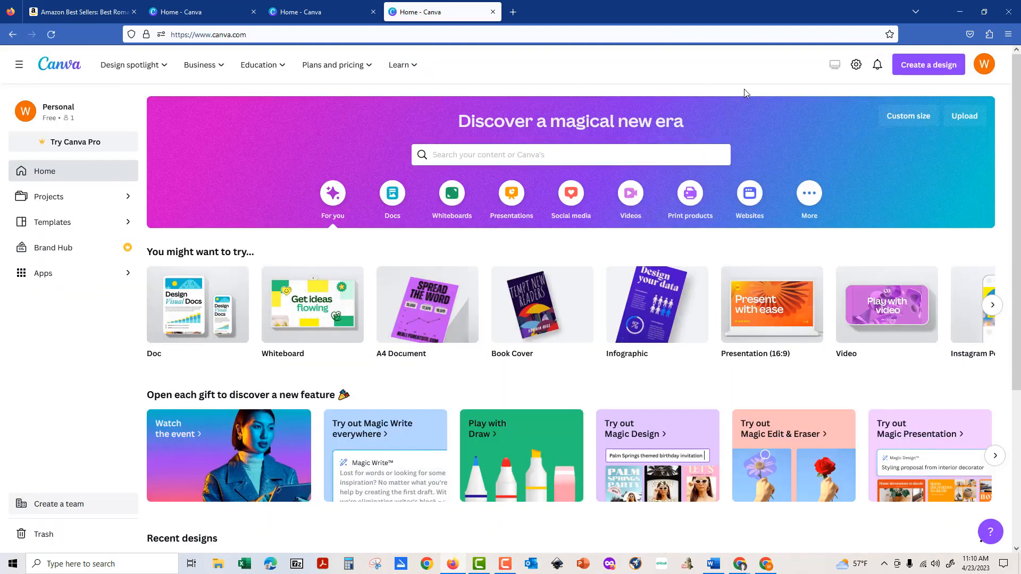
pyautogui.scroll(-4, 534, 209)
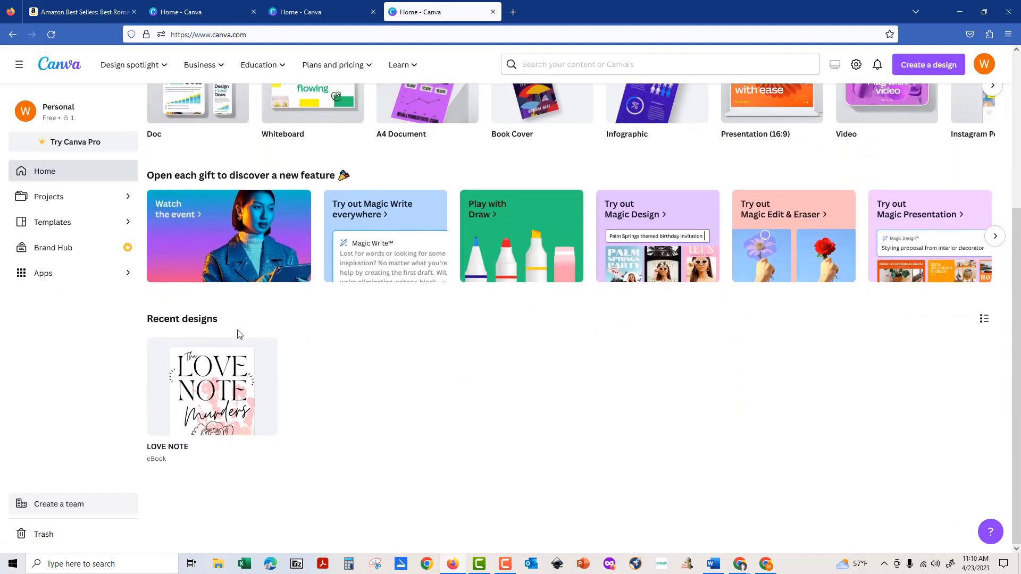
pyautogui.click(214, 379)
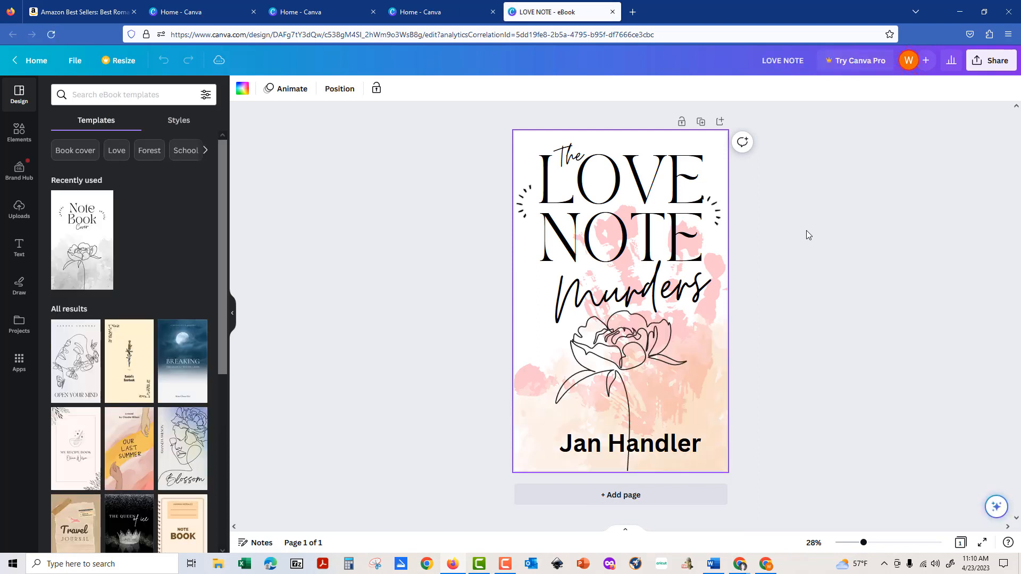
# Open the cover's download settings via Share and expand the file type list (JPG, PNG, PDF).
pyautogui.click(979, 61)
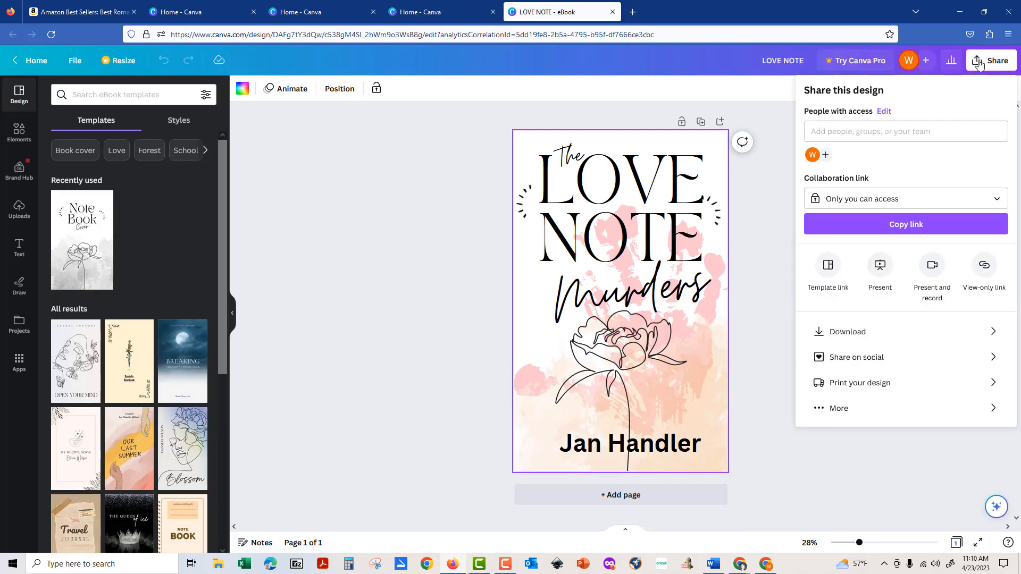
pyautogui.click(850, 333)
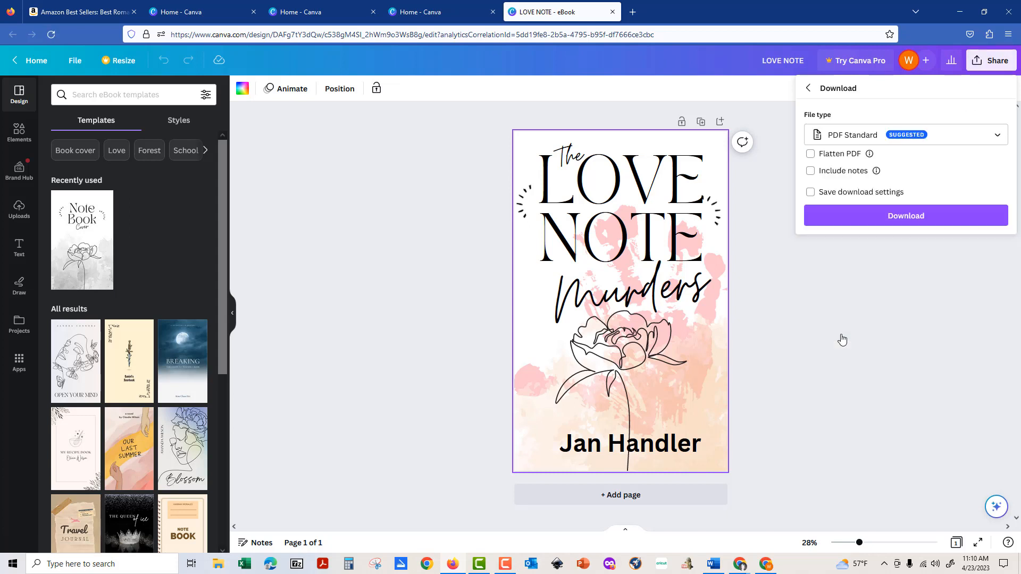
pyautogui.click(891, 140)
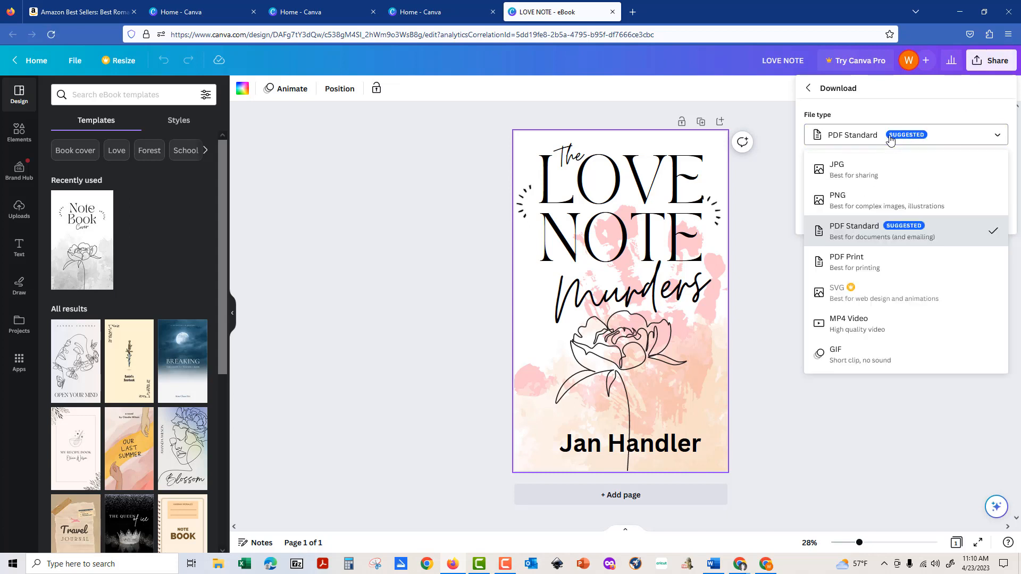